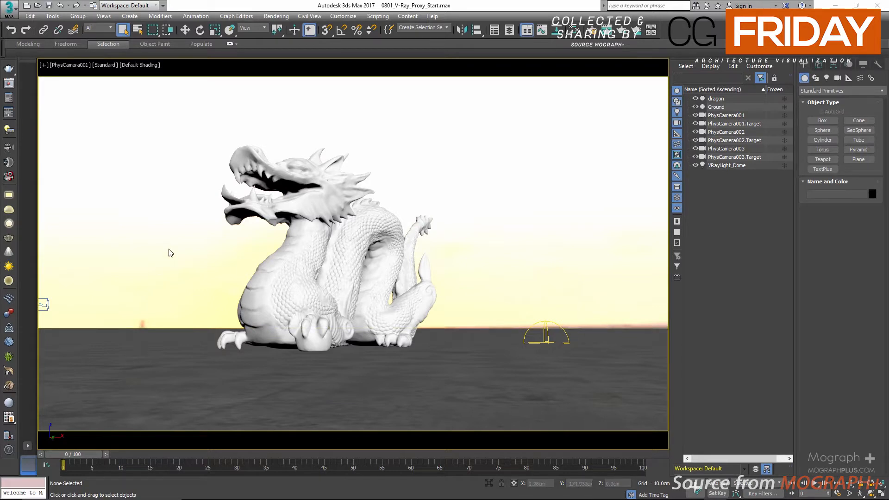
# Select the dragon mesh and toggle the viewport statistics to check its geometry.
pyautogui.click(289, 284)
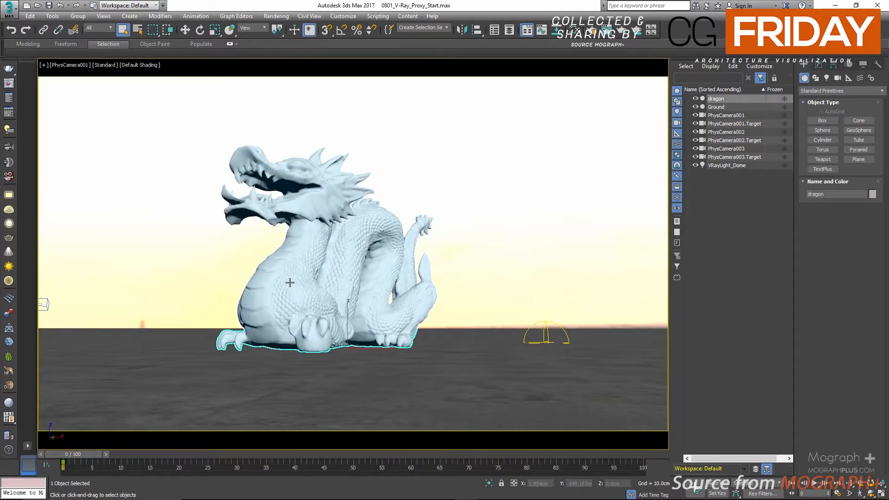
pyautogui.press('7')
pyautogui.press('7')
# Open the V-Ray frame buffer and inspect the White Balance and Color Balance corrections on the render history's Original image.
pyautogui.click(8, 83)
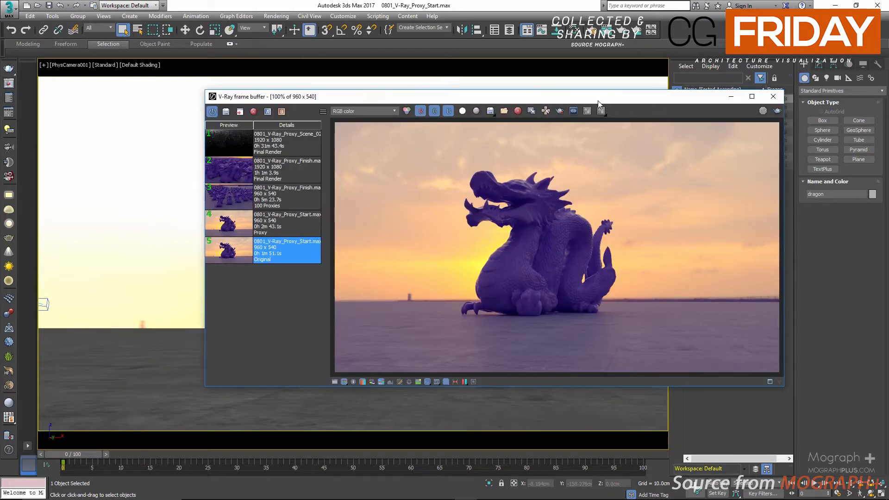
pyautogui.moveTo(597, 100); pyautogui.dragTo(515, 100)
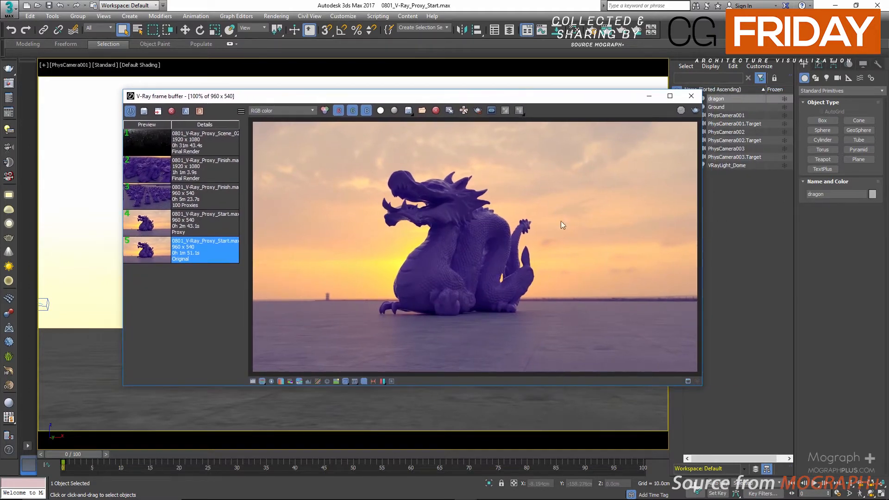
pyautogui.click(252, 381)
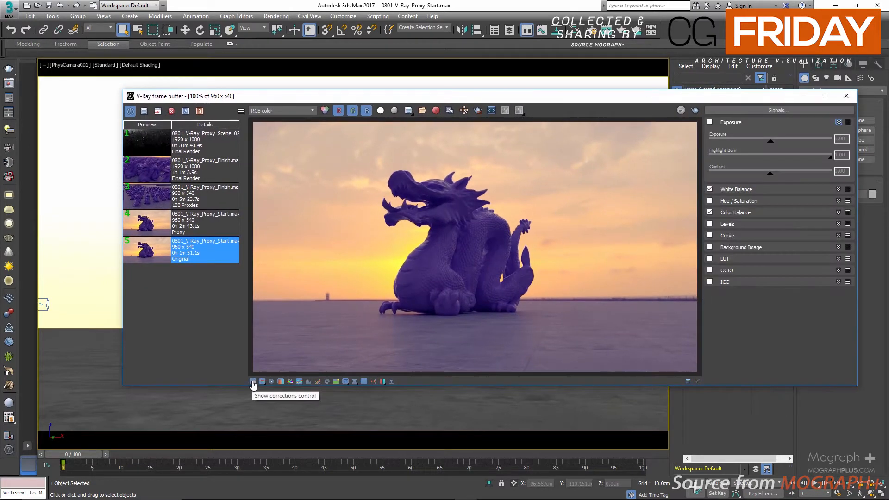
pyautogui.click(761, 191)
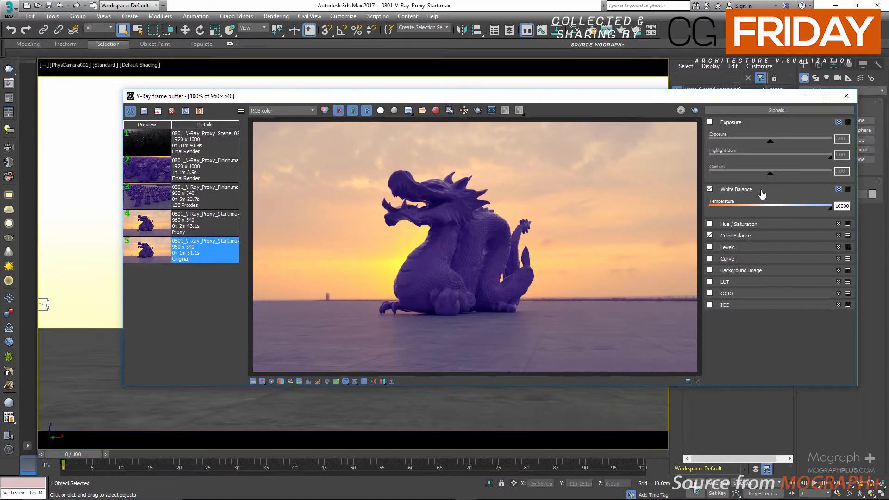
pyautogui.click(761, 191)
pyautogui.click(748, 213)
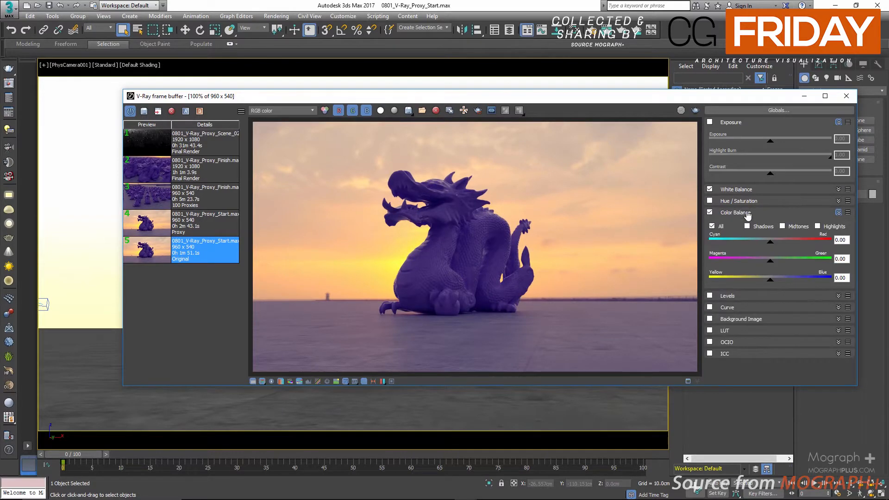
pyautogui.click(844, 96)
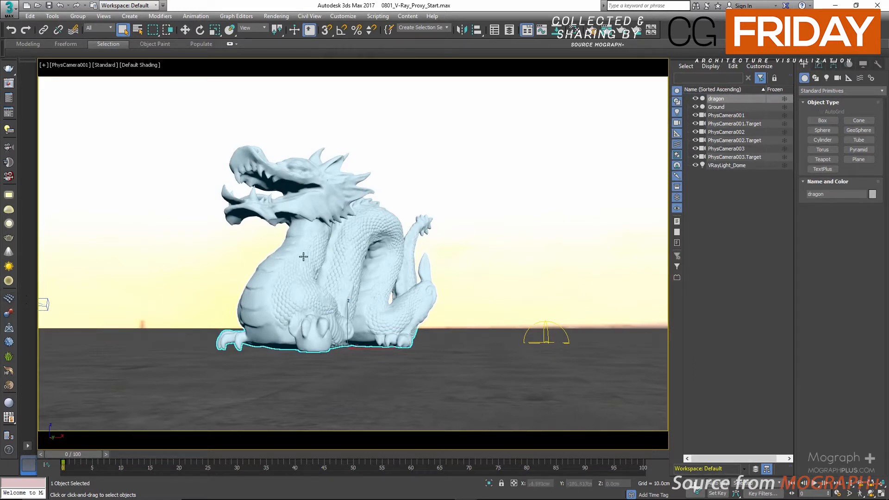
# Start a V-Ray mesh export for the selected dragon and check that the destination is the project's proxies folder.
pyautogui.rightClick(334, 244)
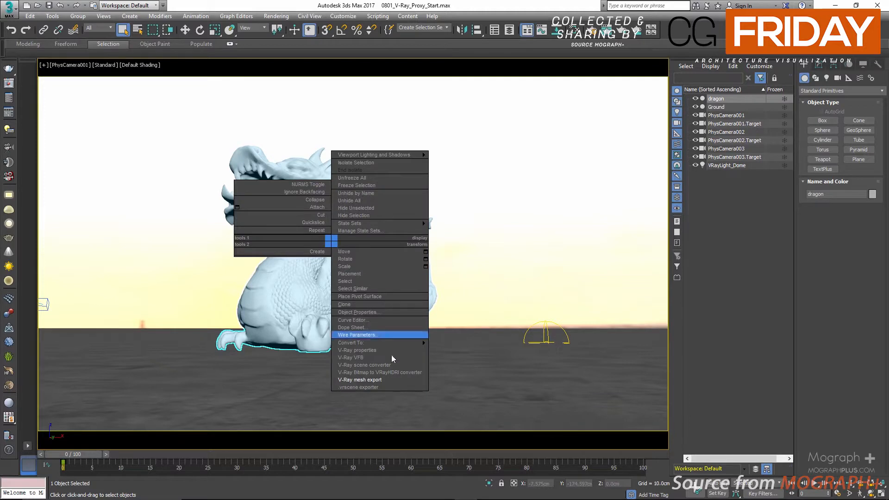
pyautogui.click(403, 380)
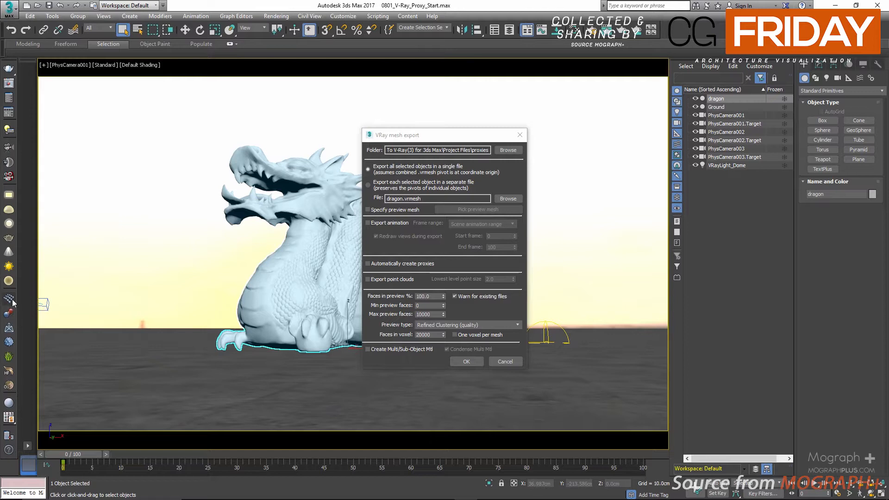
pyautogui.doubleClick(481, 149)
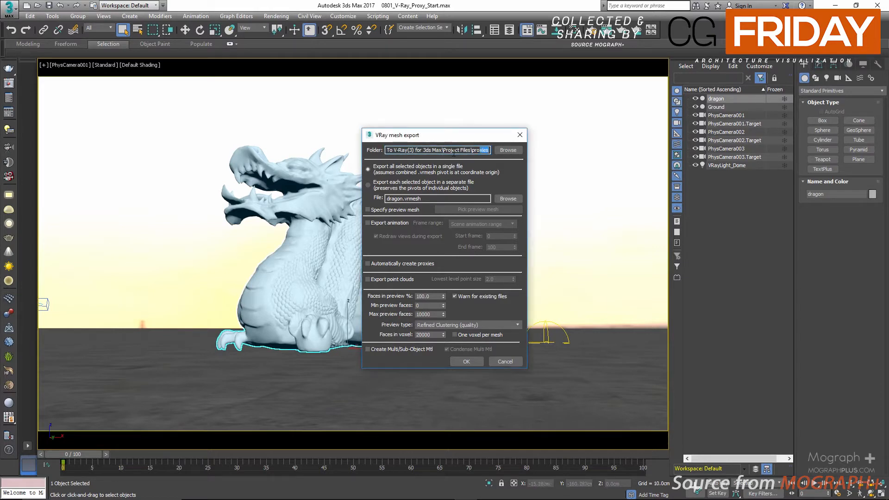
pyautogui.moveTo(453, 151); pyautogui.dragTo(478, 151)
pyautogui.click(502, 150)
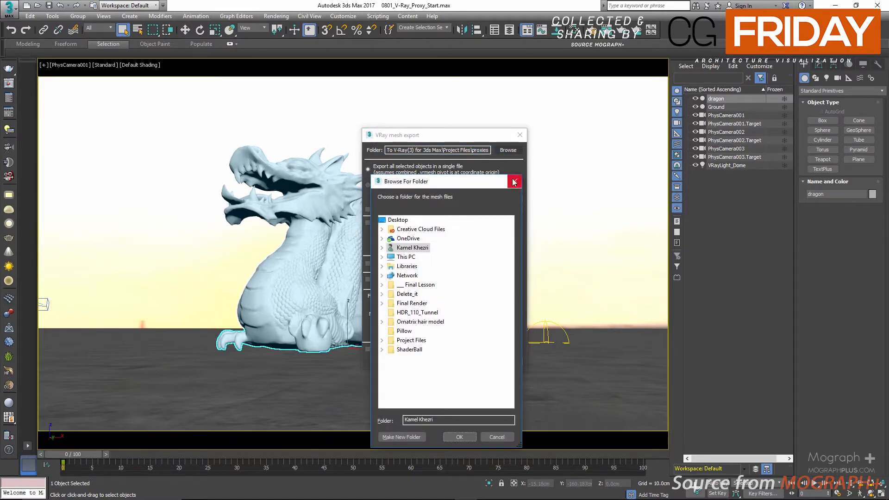
pyautogui.click(514, 180)
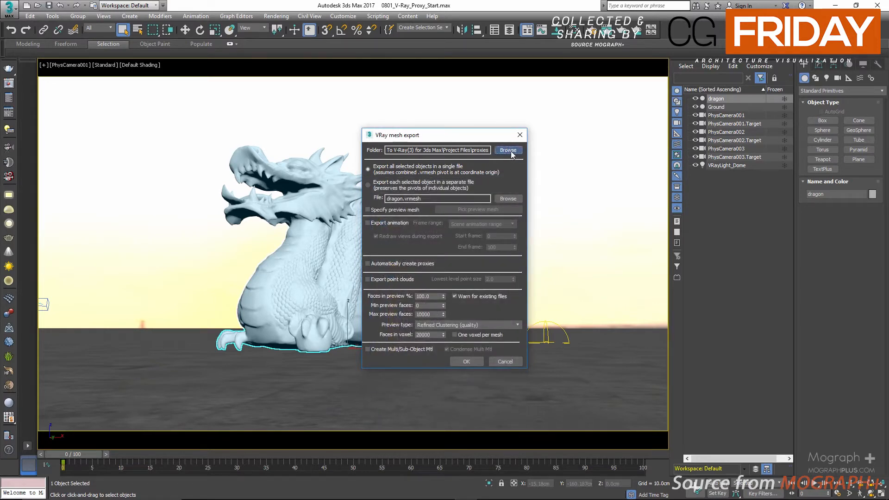
pyautogui.click(510, 152)
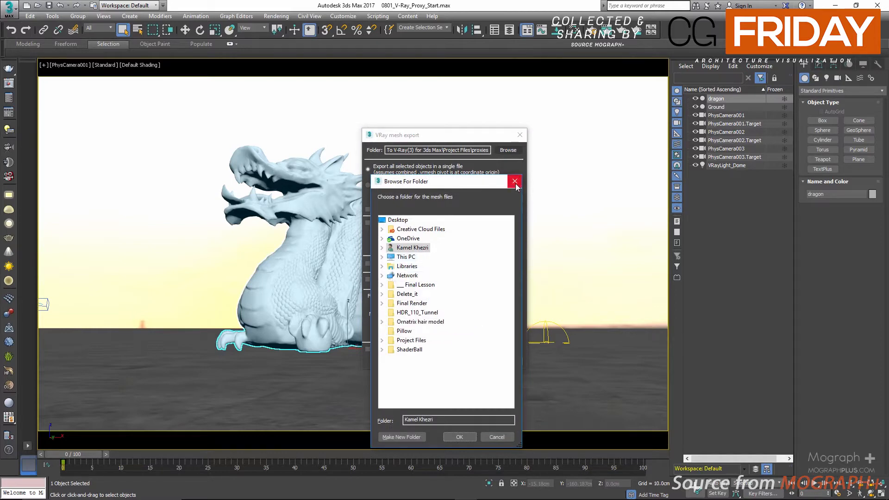
pyautogui.click(515, 182)
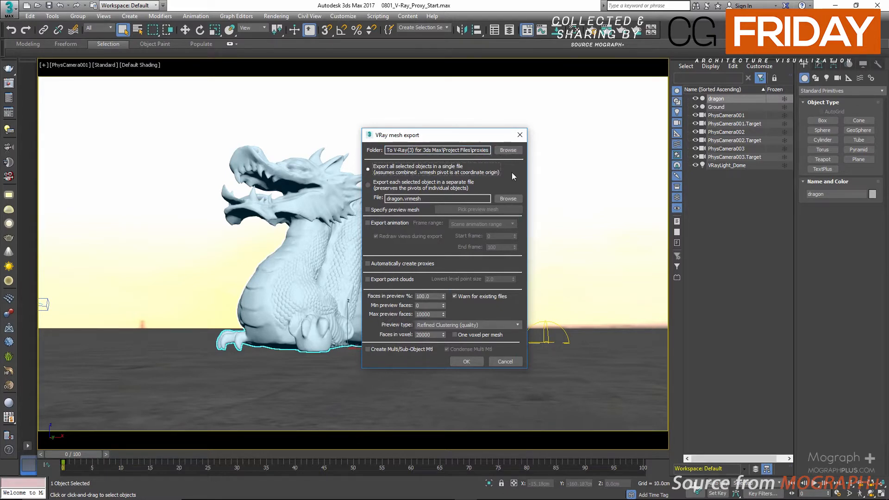
# Examine the export file name and compare the single-file and separate-file export options.
pyautogui.moveTo(422, 199); pyautogui.dragTo(381, 210)
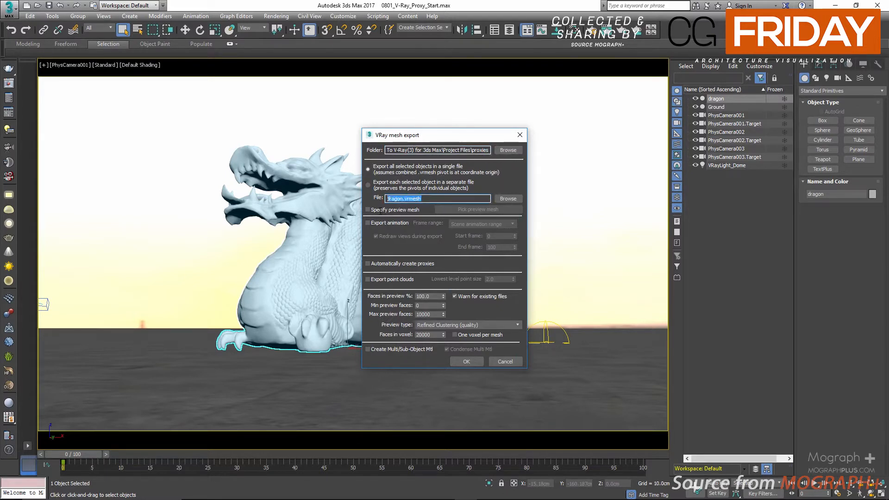
pyautogui.click(413, 198)
pyautogui.click(461, 187)
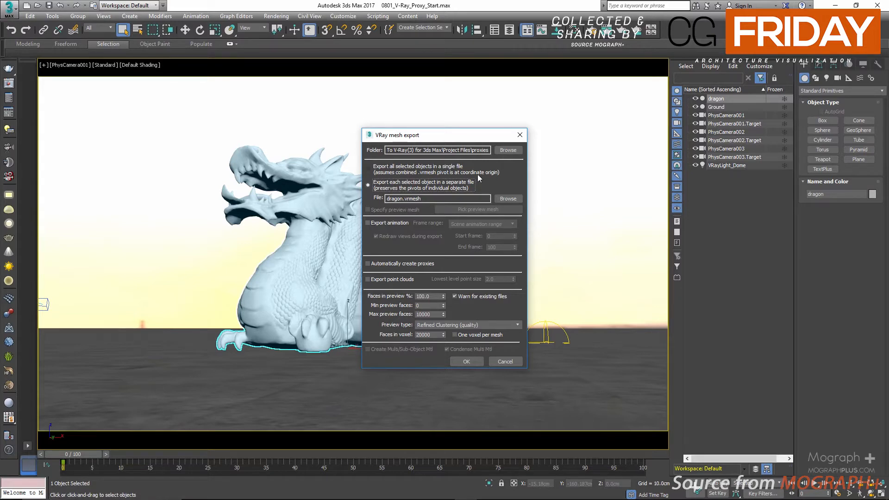
pyautogui.click(425, 169)
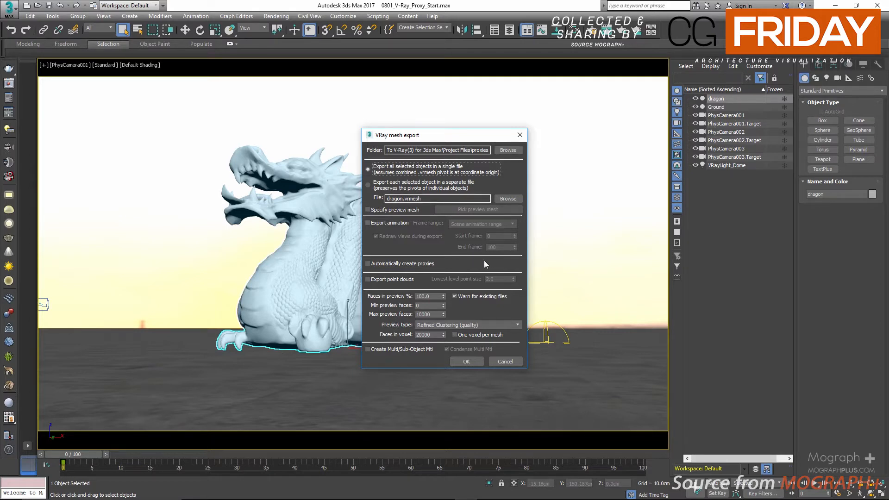
# Enable automatic proxy creation and set the export to write each selected object in a separate file.
pyautogui.click(420, 264)
pyautogui.click(467, 362)
pyautogui.click(402, 348)
pyautogui.click(434, 168)
pyautogui.click(397, 349)
pyautogui.click(401, 349)
pyautogui.click(400, 347)
pyautogui.click(396, 182)
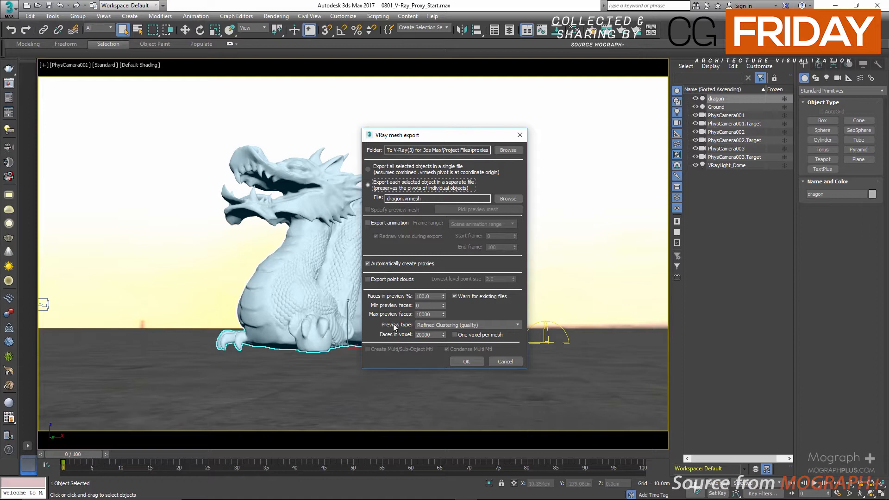
pyautogui.click(388, 221)
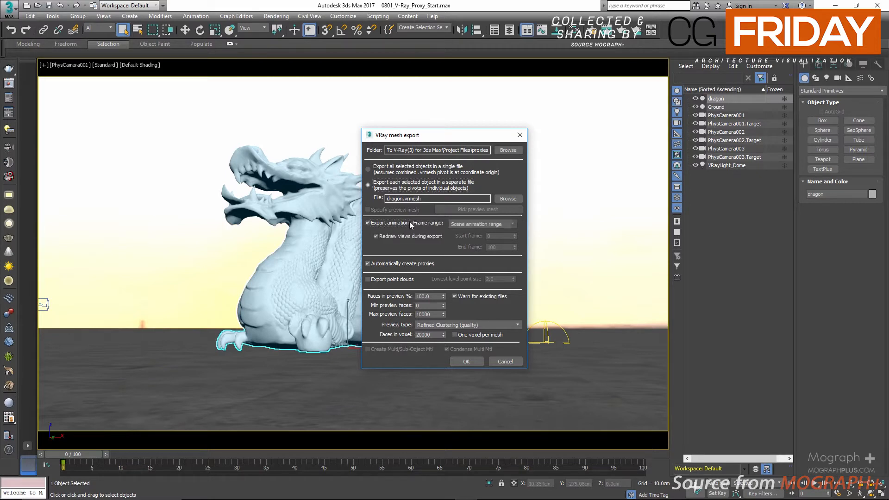
pyautogui.click(489, 224)
pyautogui.click(494, 225)
pyautogui.click(474, 226)
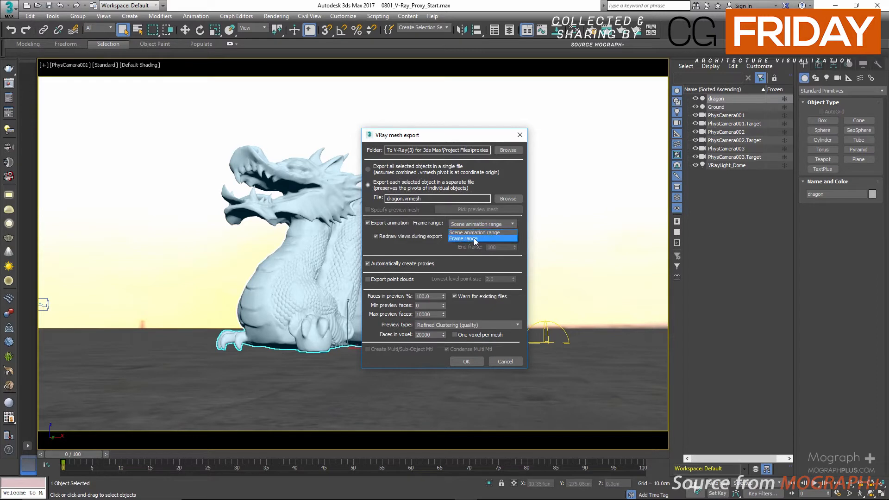
pyautogui.click(486, 223)
pyautogui.click(477, 231)
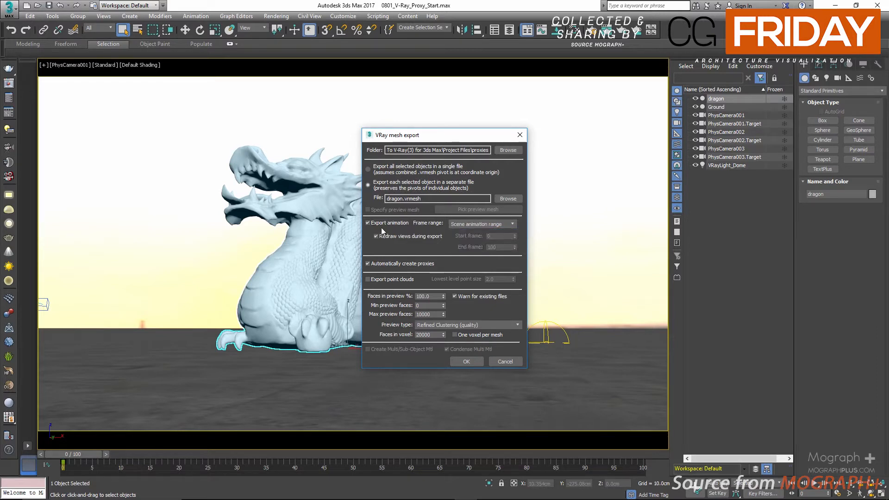
pyautogui.click(390, 223)
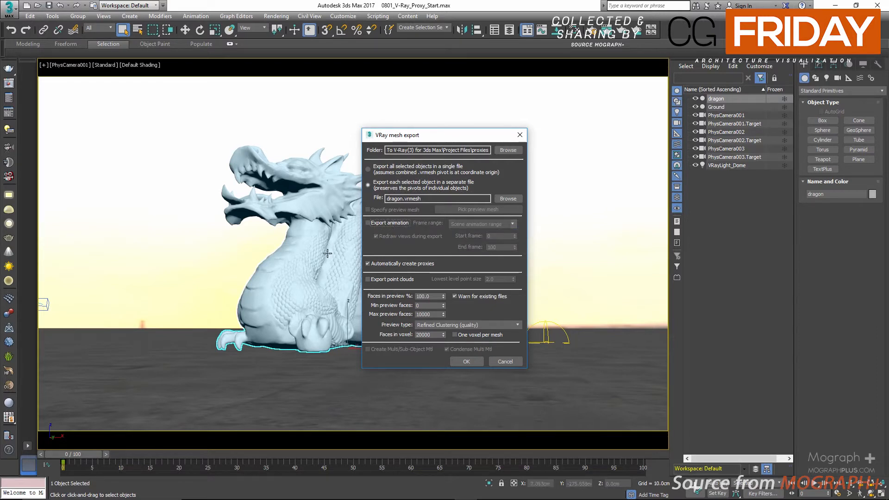
pyautogui.click(376, 280)
pyautogui.click(393, 280)
# Review the preview face limits and export the dragon to dragon.vrmesh, replacing the scene mesh with its proxy.
pyautogui.click(425, 305)
pyautogui.click(435, 314)
pyautogui.click(466, 361)
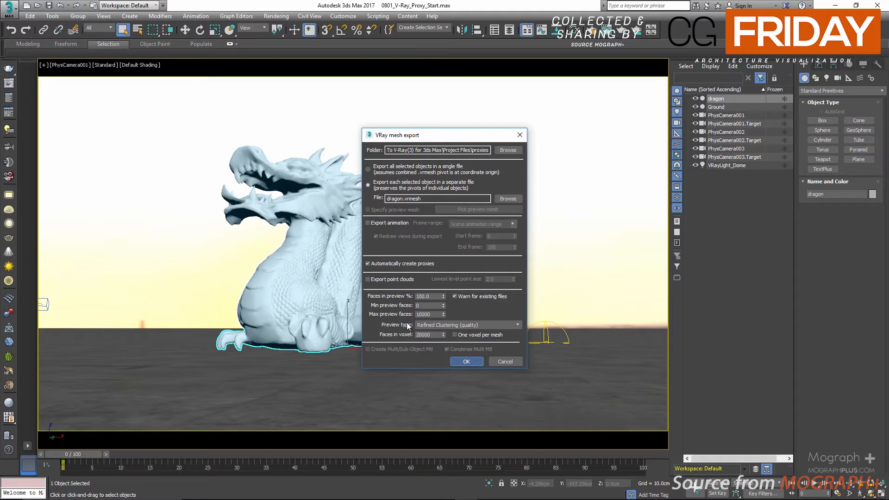
pyautogui.press('Return')
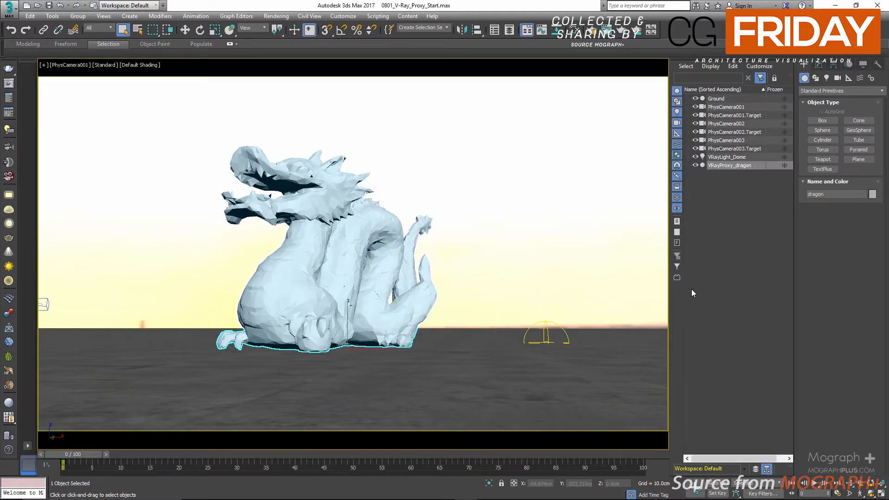
# Select VRayProxy_dragon in the scene list and display its MeshProxy parameters.
pyautogui.click(730, 181)
pyautogui.click(731, 167)
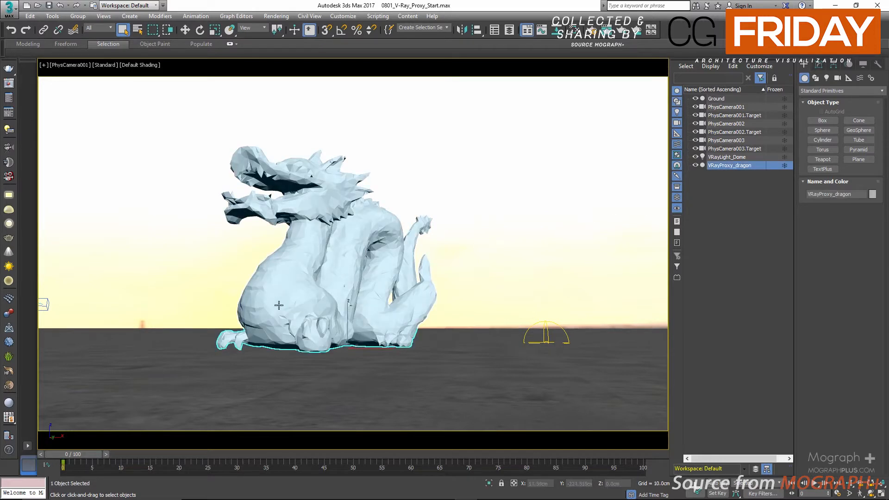
pyautogui.click(759, 190)
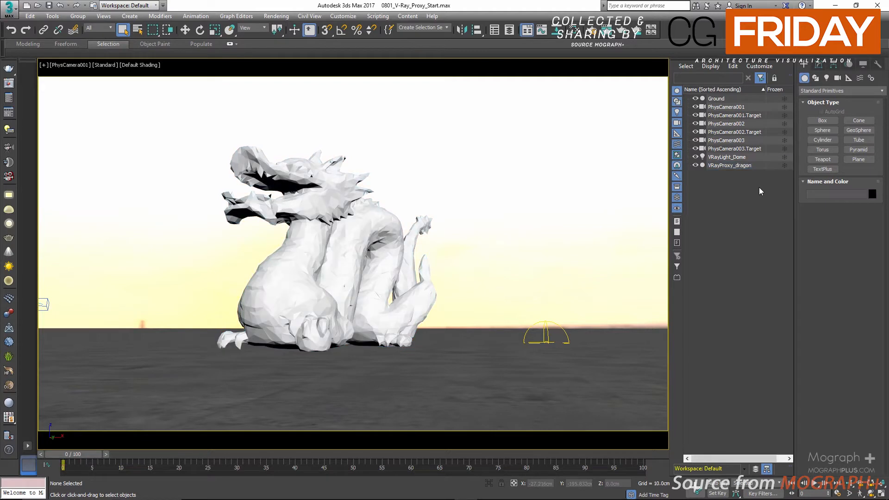
pyautogui.click(757, 166)
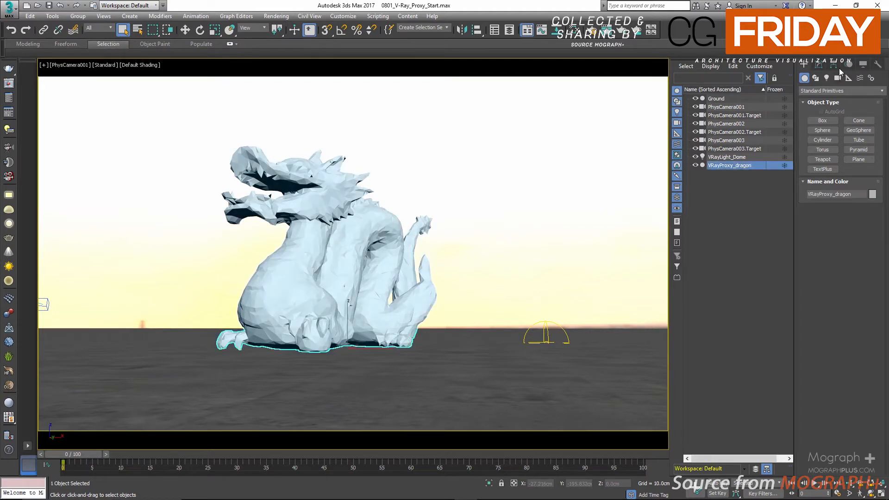
pyautogui.click(821, 66)
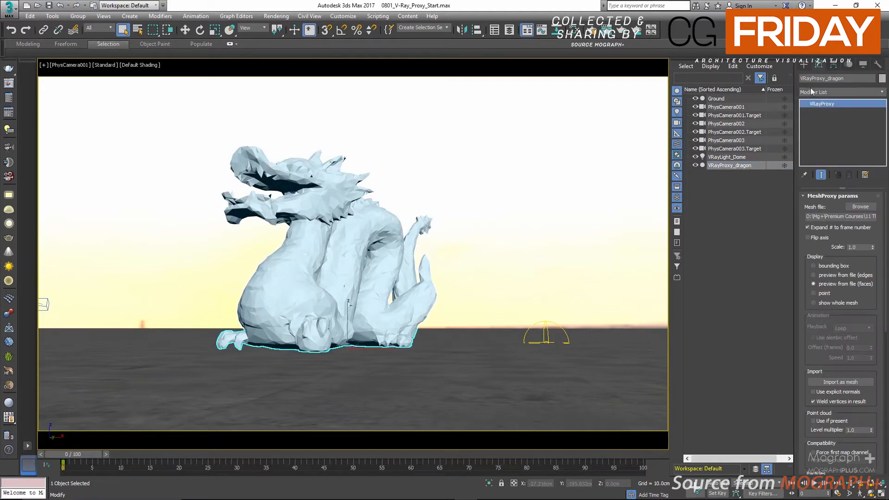
# Check the dragon proxy's mesh file path and find dragon.vrmesh in the proxies folder without reloading it.
pyautogui.moveTo(850, 216); pyautogui.dragTo(886, 217)
pyautogui.click(850, 223)
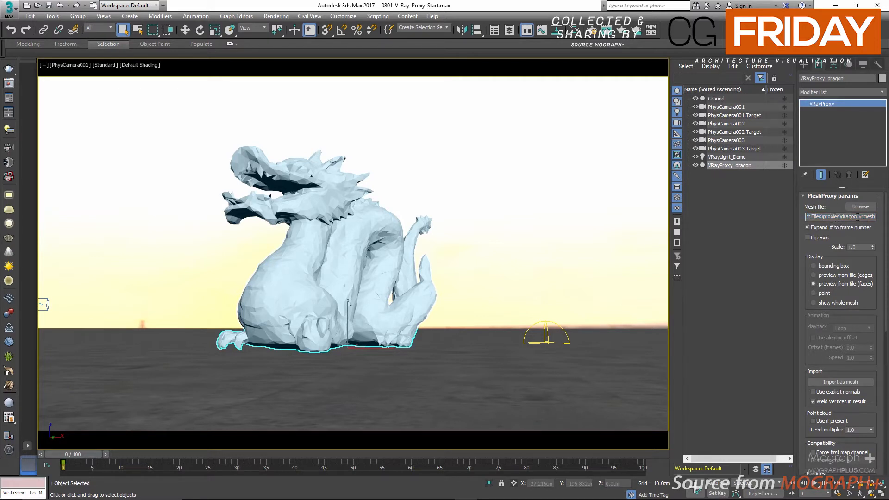
pyautogui.click(859, 207)
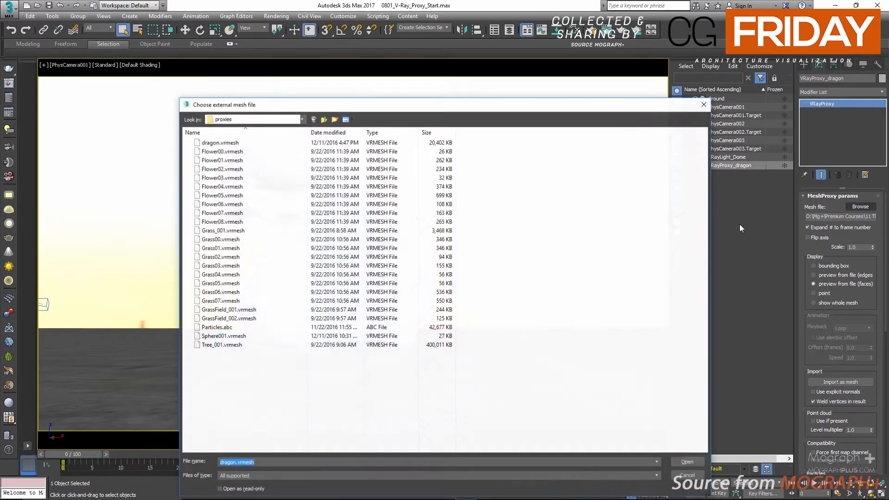
pyautogui.click(239, 143)
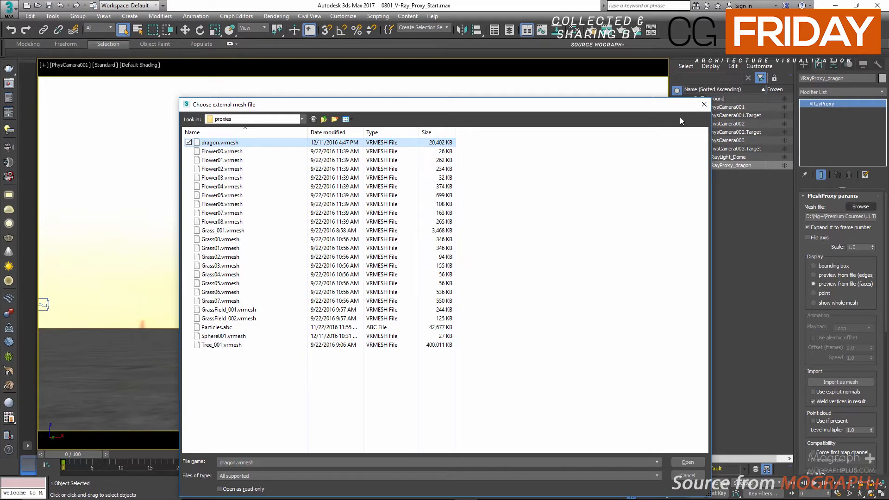
pyautogui.click(704, 104)
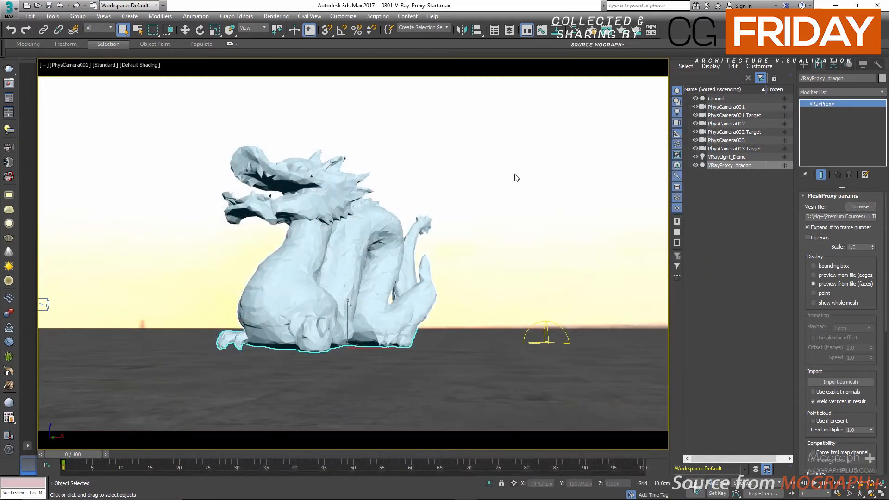
# Hide VRayProxy_dragon and place a new VRayProxy on the ground, loading dragon.vrmesh from the proxies folder.
pyautogui.click(723, 201)
pyautogui.click(694, 165)
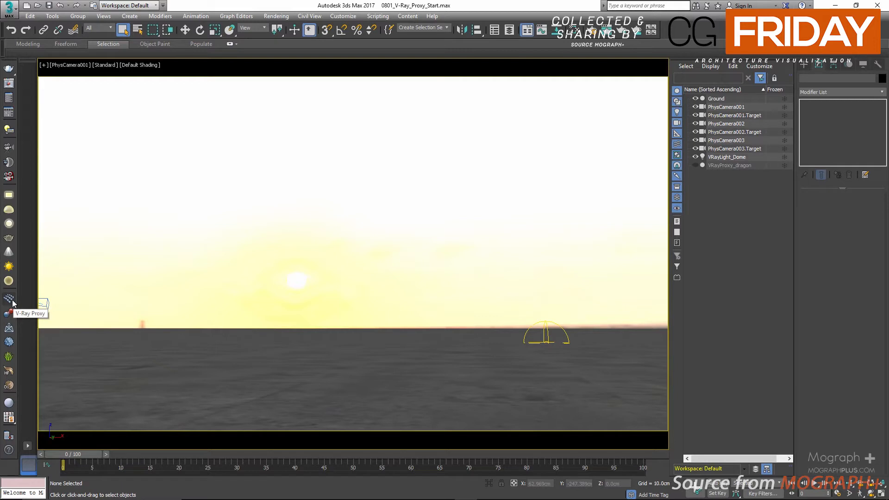
pyautogui.click(802, 66)
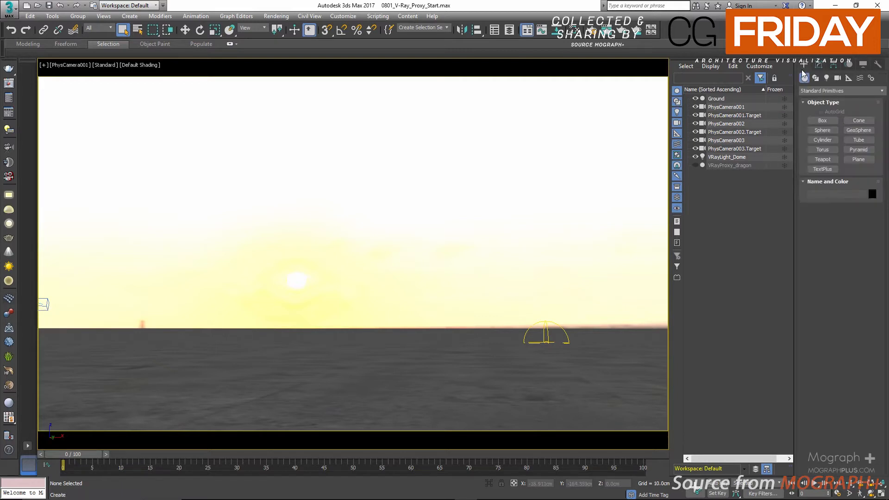
pyautogui.click(834, 91)
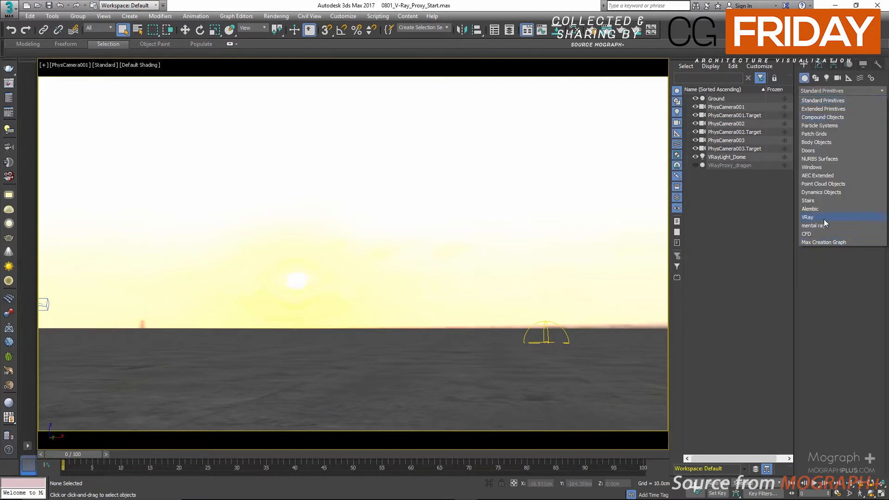
pyautogui.click(810, 217)
pyautogui.click(814, 121)
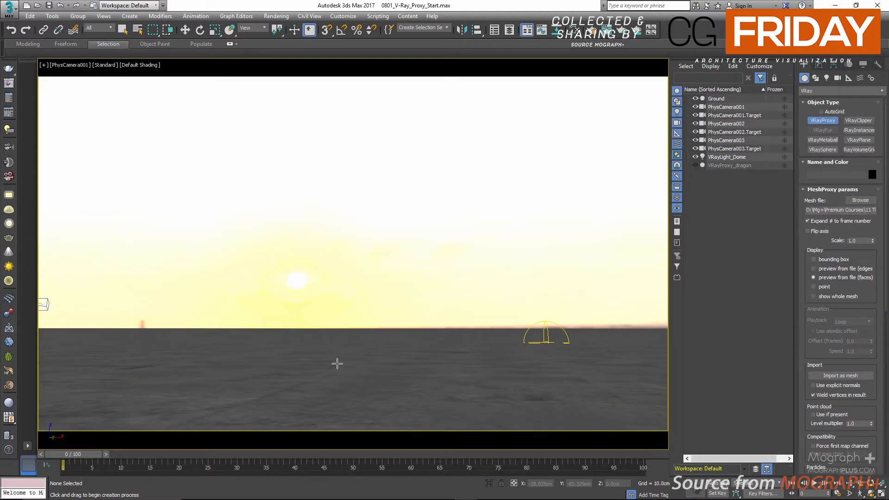
pyautogui.click(336, 363)
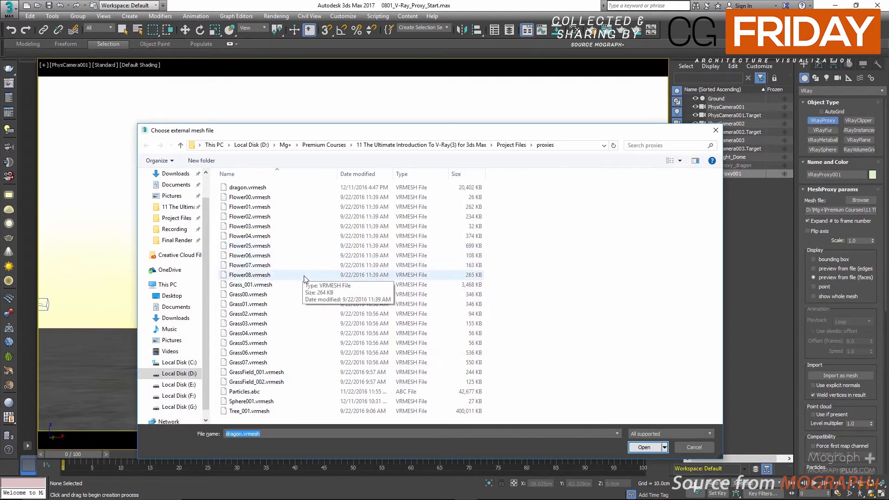
pyautogui.click(272, 190)
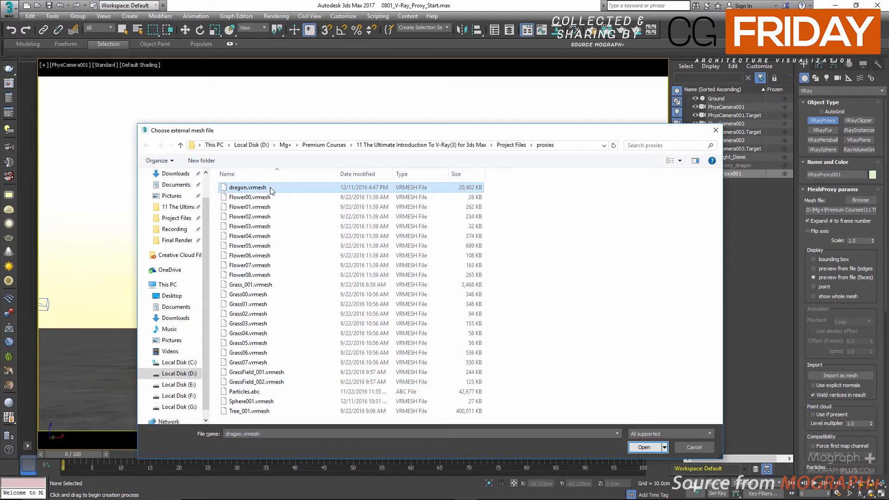
pyautogui.doubleClick(272, 190)
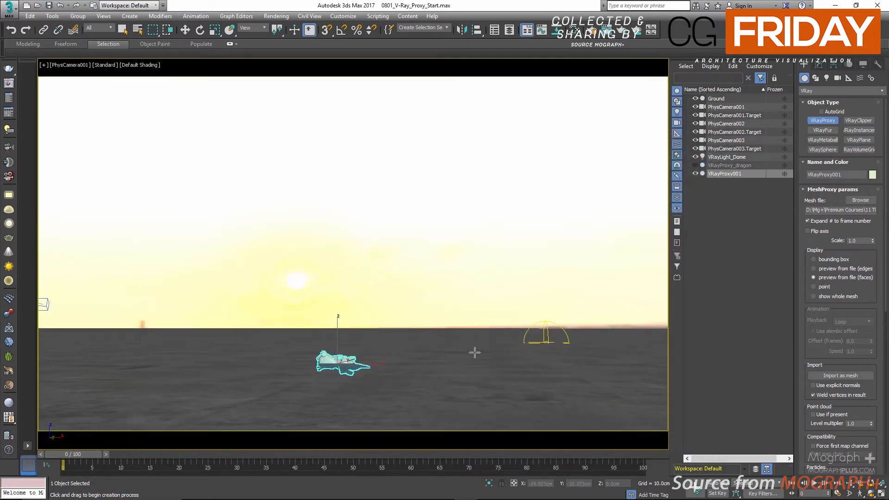
# Flip the axis of the new dragon proxy and enlarge it, settling on a scale of 7.
pyautogui.click(820, 232)
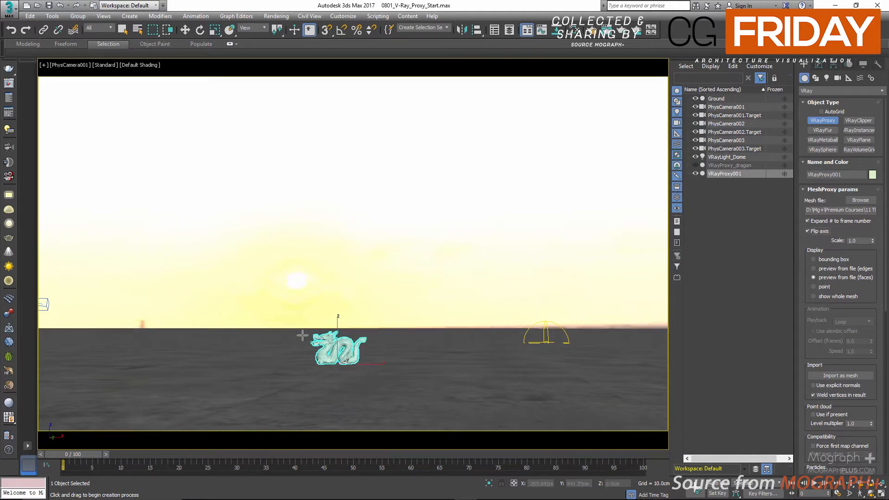
pyautogui.doubleClick(856, 241)
pyautogui.write('10')
pyautogui.press('Return')
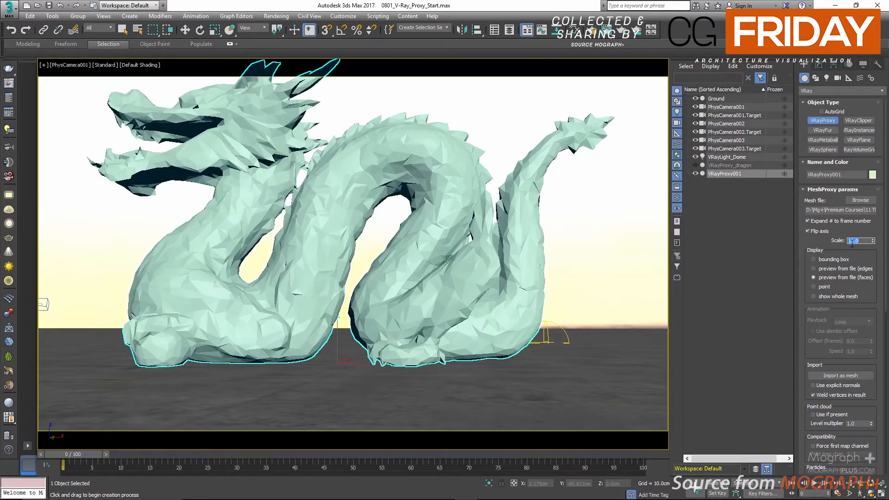
pyautogui.write('5')
pyautogui.press('Return')
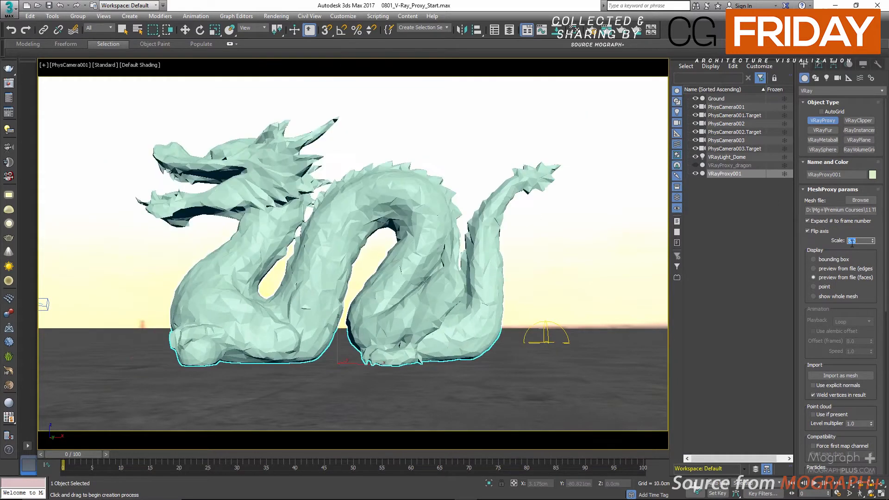
pyautogui.write('7')
pyautogui.press('Return')
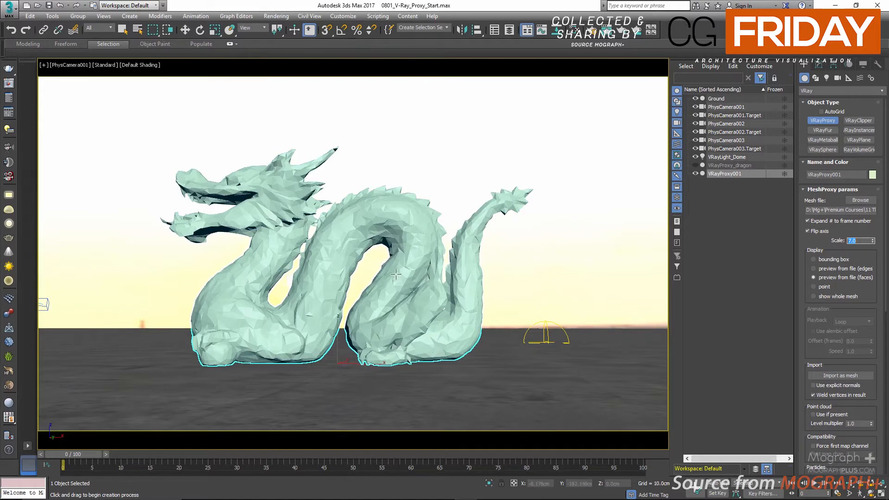
pyautogui.click(332, 256)
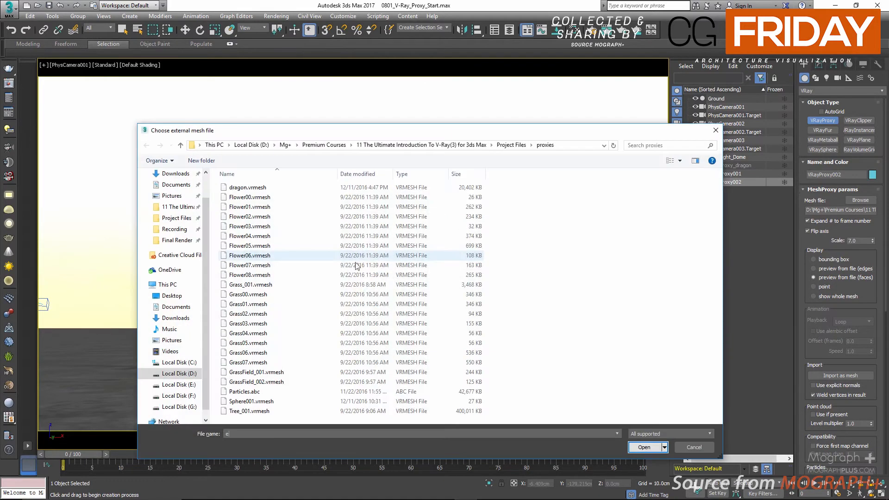
pyautogui.click(715, 130)
pyautogui.hotkey('ctrl', 'z')
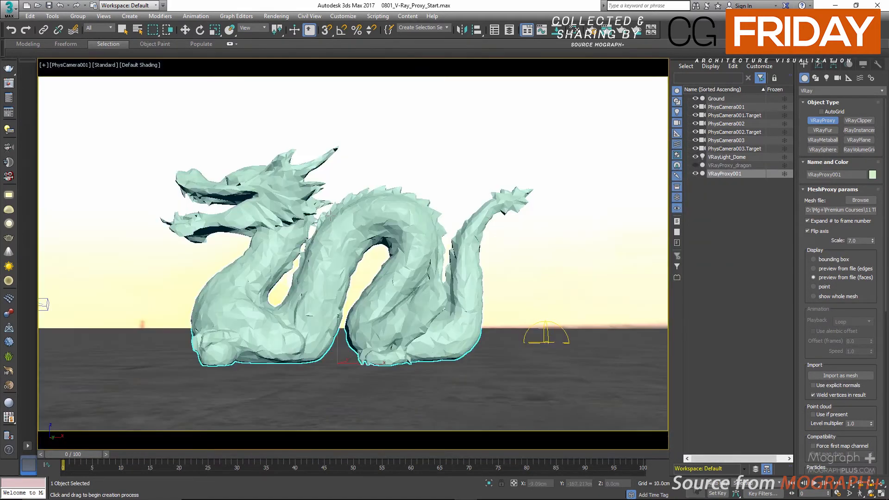
# Rotate VRayProxy001 about 42.5 degrees around its Z axis.
pyautogui.click(200, 29)
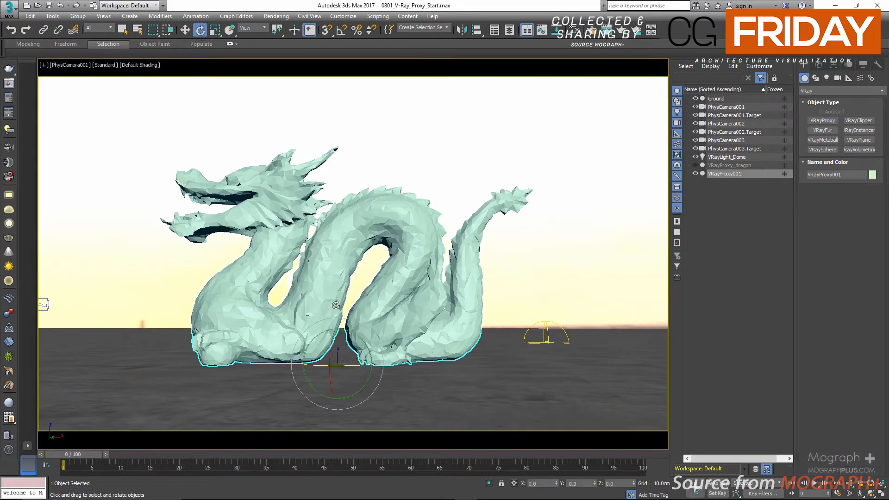
pyautogui.moveTo(353, 366); pyautogui.dragTo(387, 359)
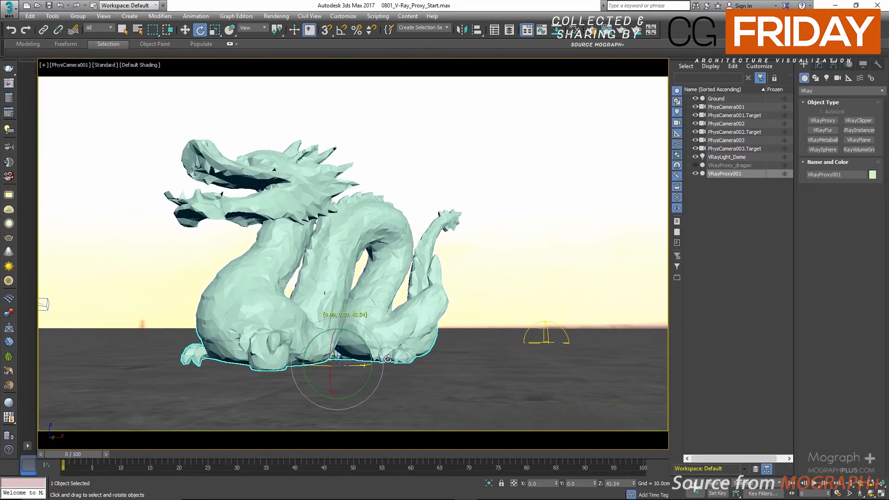
pyautogui.rightClick(380, 266)
# Delete VRayProxy001 and unhide VRayProxy_dragon in the scene list.
pyautogui.click(284, 256)
pyautogui.press('Delete')
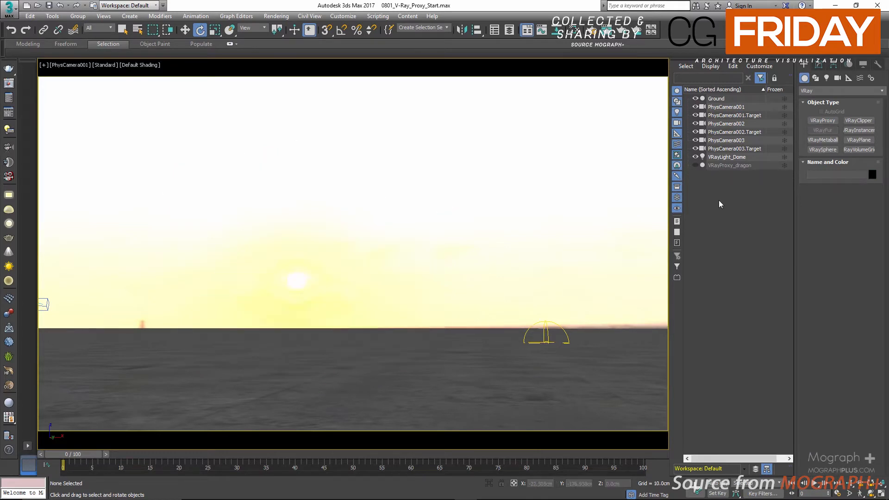
pyautogui.click(695, 165)
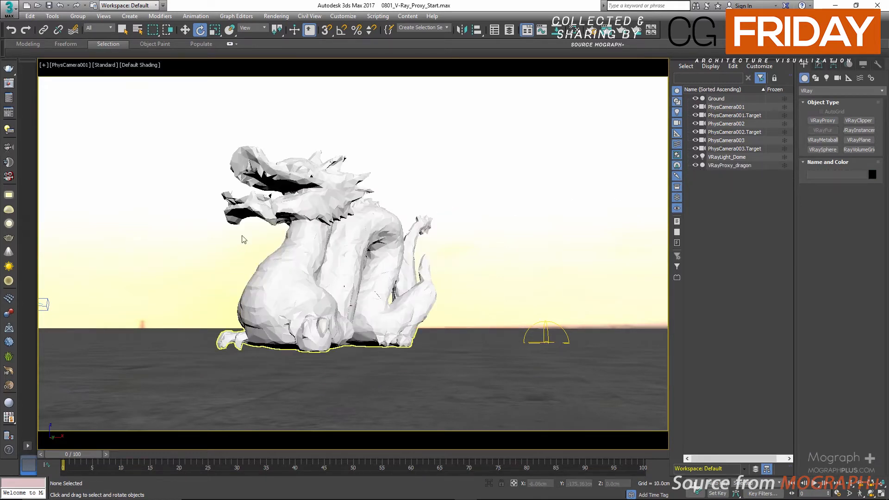
# Compare the saved Proxy and Original renders in the V-Ray frame buffer, inspecting the dragon at 200% before closing it.
pyautogui.click(9, 84)
pyautogui.click(146, 225)
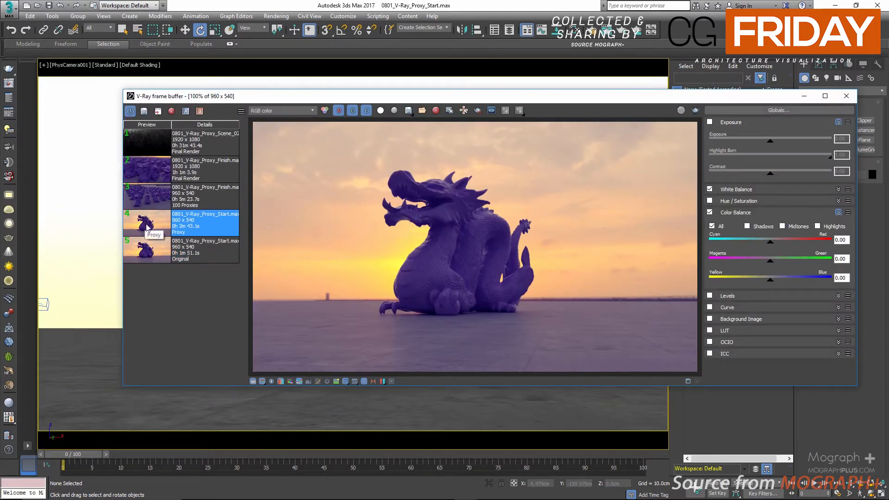
pyautogui.click(253, 381)
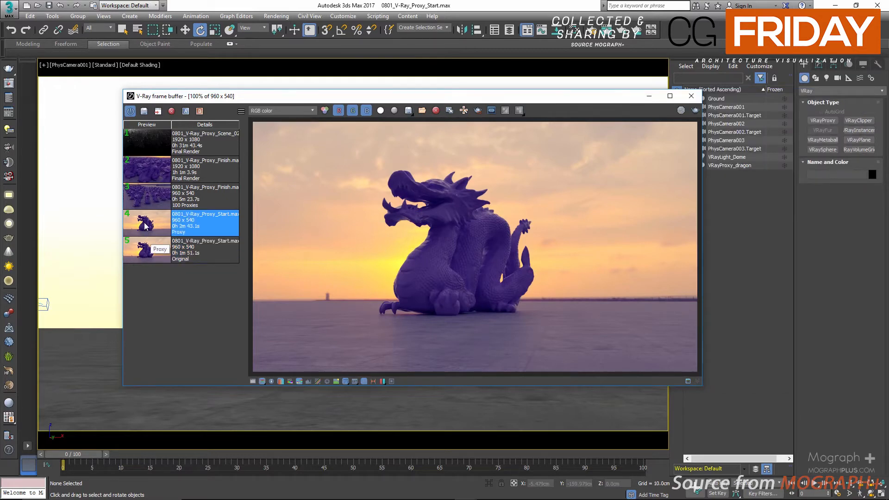
pyautogui.scroll(1, 454, 235)
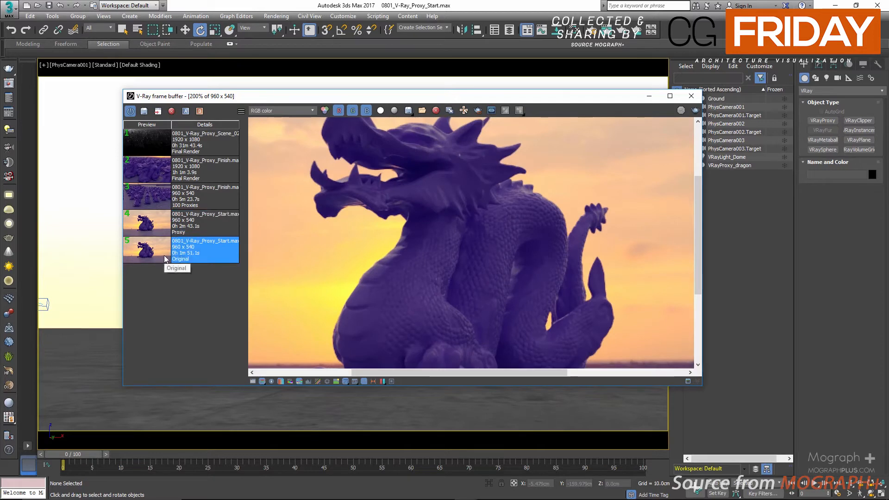
pyautogui.doubleClick(485, 248)
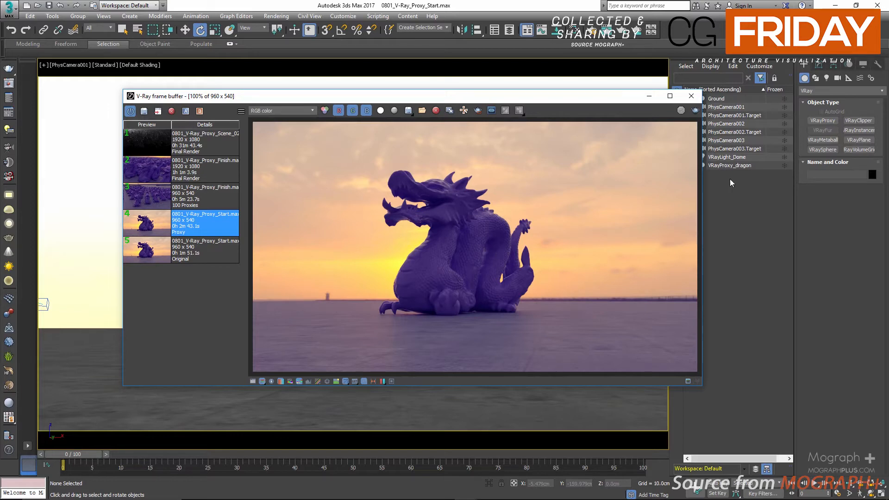
pyautogui.click(694, 97)
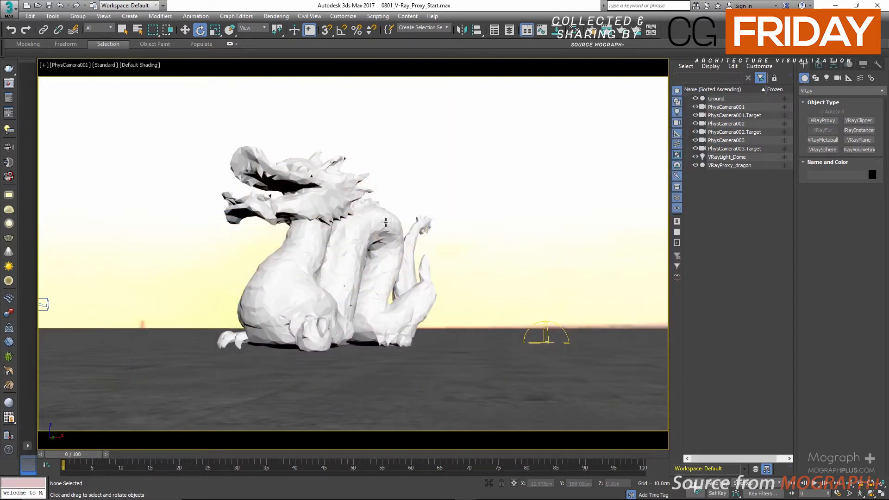
# Select VRayProxy_dragon and preview its bounding box, edges, faces, point and whole mesh display modes, ending on preview from file (faces).
pyautogui.click(337, 229)
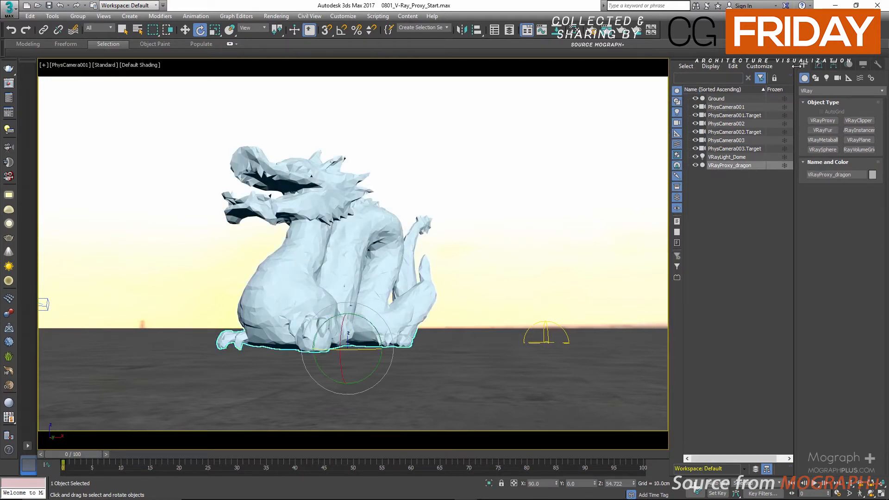
pyautogui.click(818, 65)
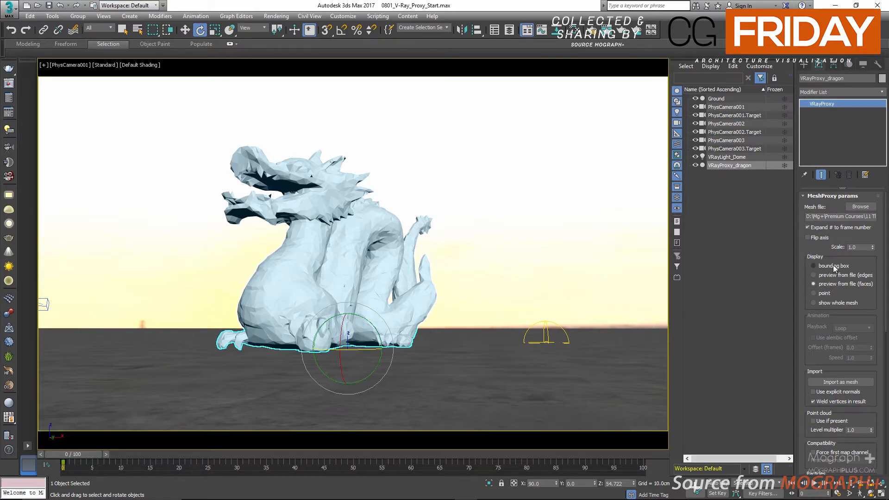
pyautogui.click(813, 265)
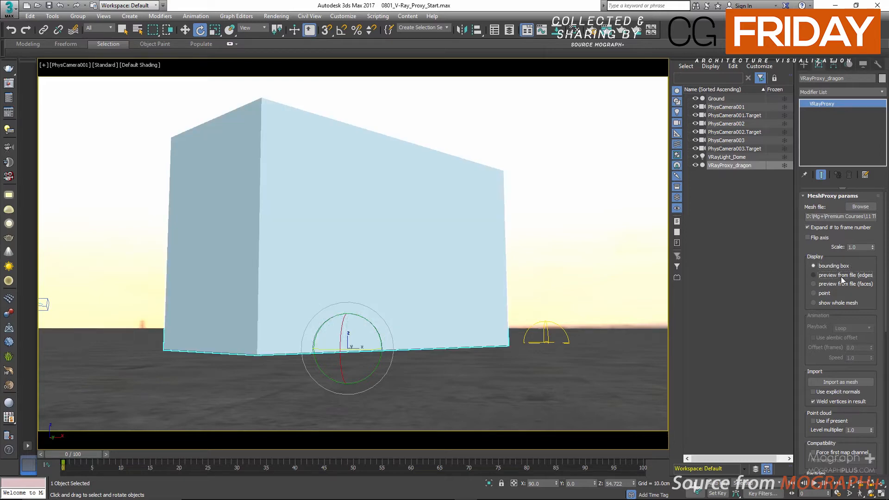
pyautogui.click(841, 275)
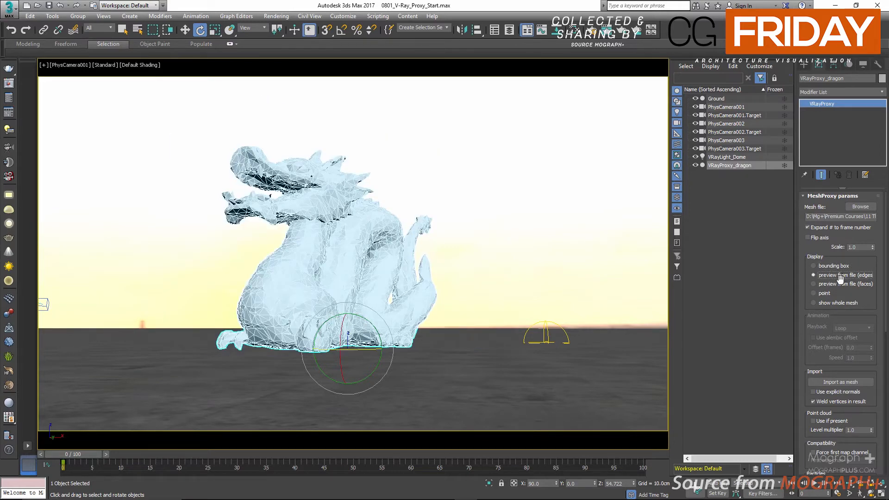
pyautogui.click(840, 283)
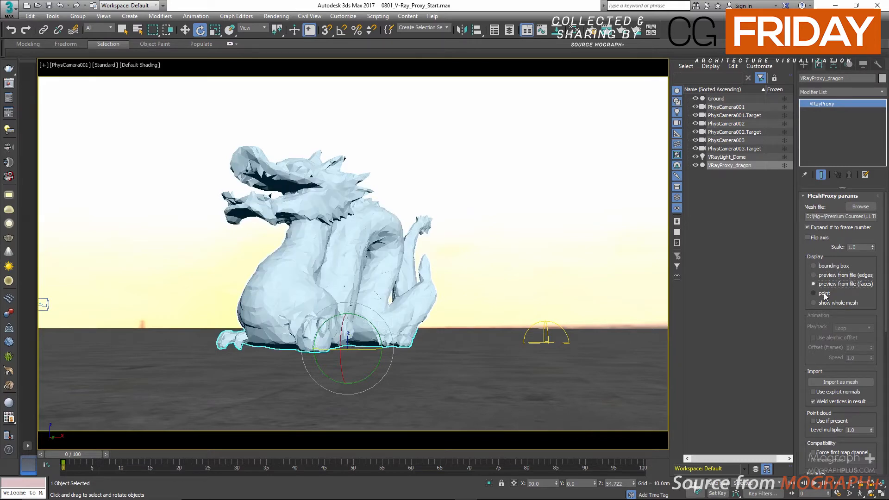
pyautogui.click(823, 293)
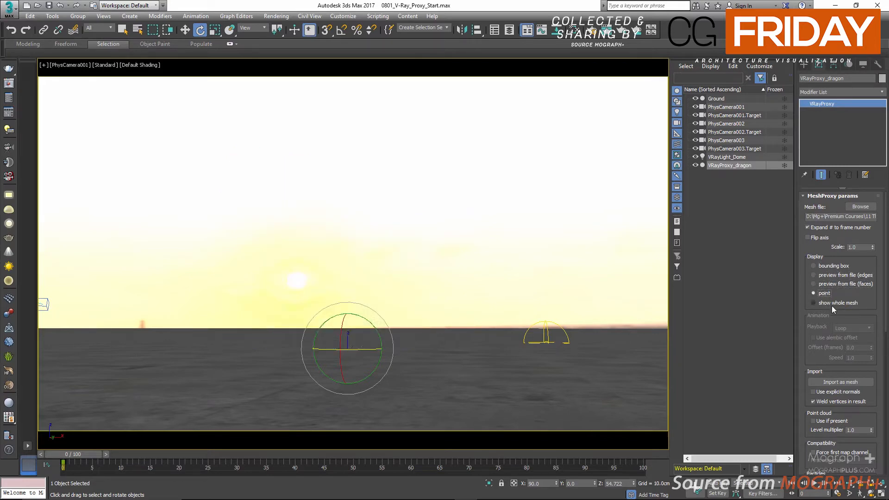
pyautogui.click(831, 304)
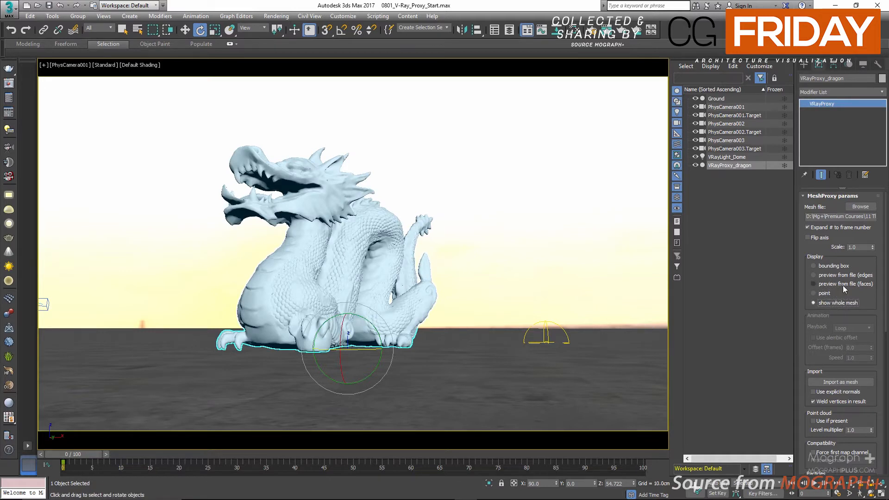
pyautogui.click(843, 285)
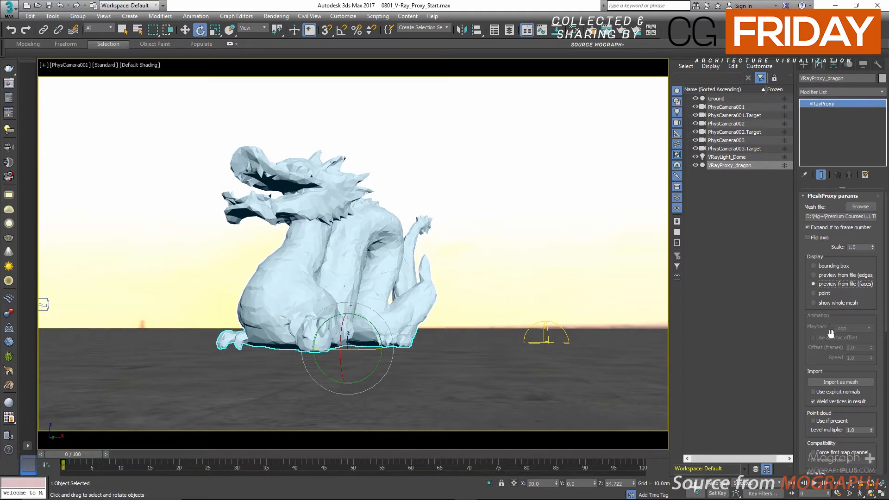
# Load Particles.abc from the proxies folder as the mesh file of VRayProxy_dragon.
pyautogui.moveTo(818, 334)
pyautogui.mouseDown()
pyautogui.moveTo(818, 304)
pyautogui.moveTo(827, 324)
pyautogui.mouseUp()
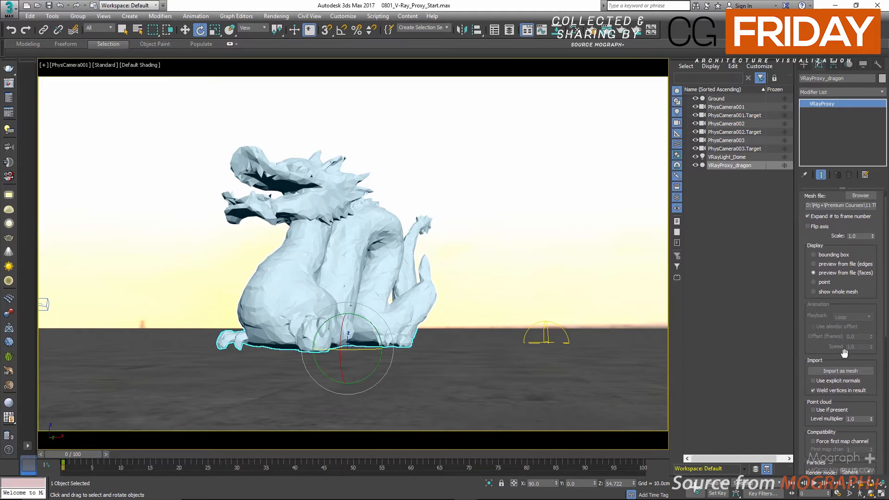
pyautogui.moveTo(810, 351); pyautogui.dragTo(810, 294)
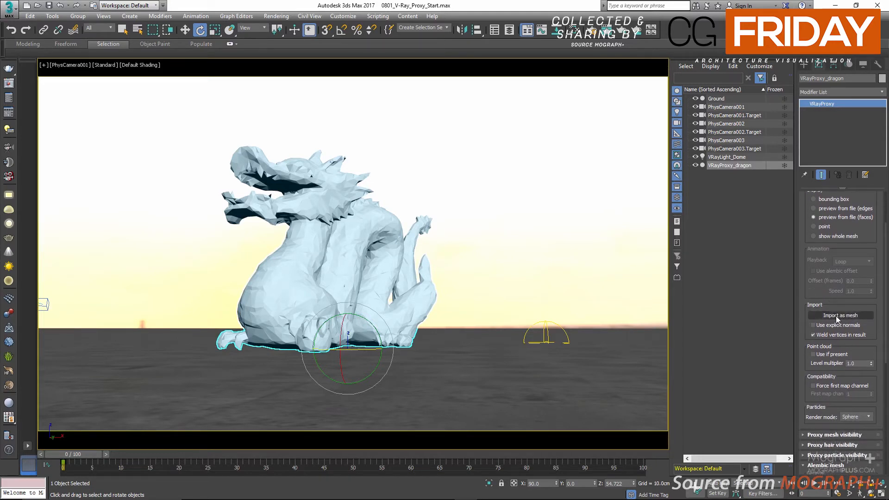
pyautogui.moveTo(810, 263); pyautogui.dragTo(825, 424)
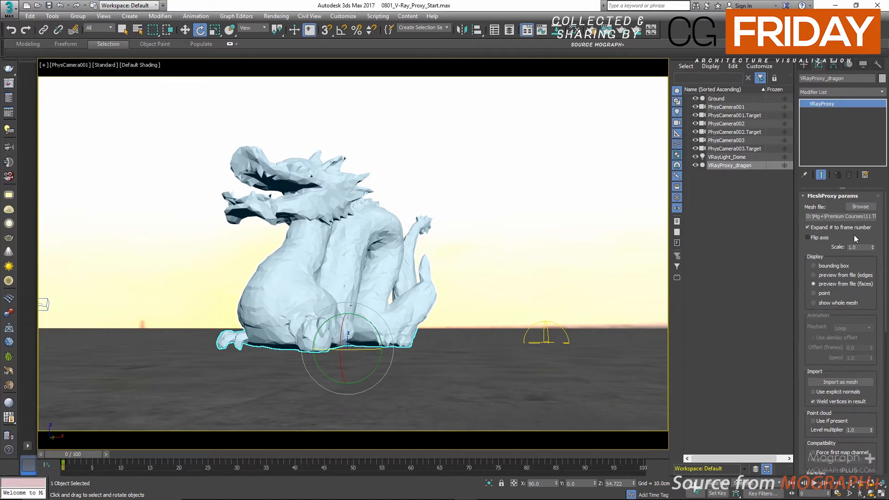
pyautogui.click(859, 207)
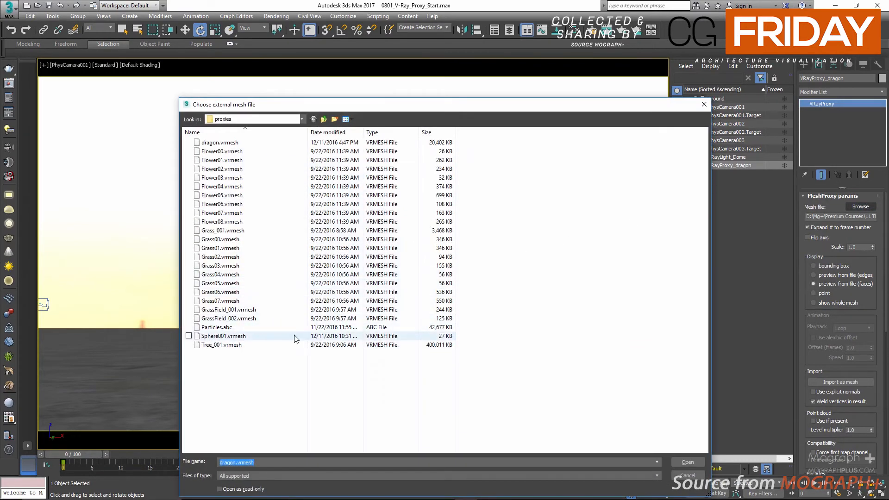
pyautogui.click(283, 327)
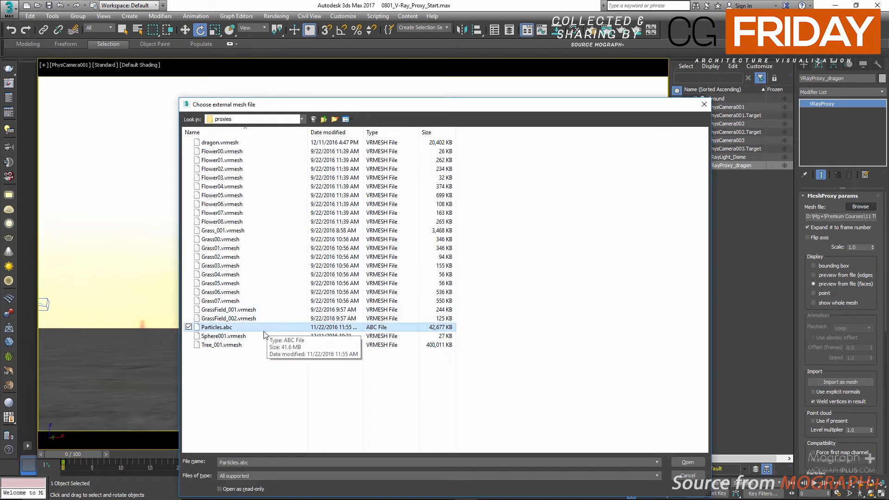
pyautogui.doubleClick(224, 326)
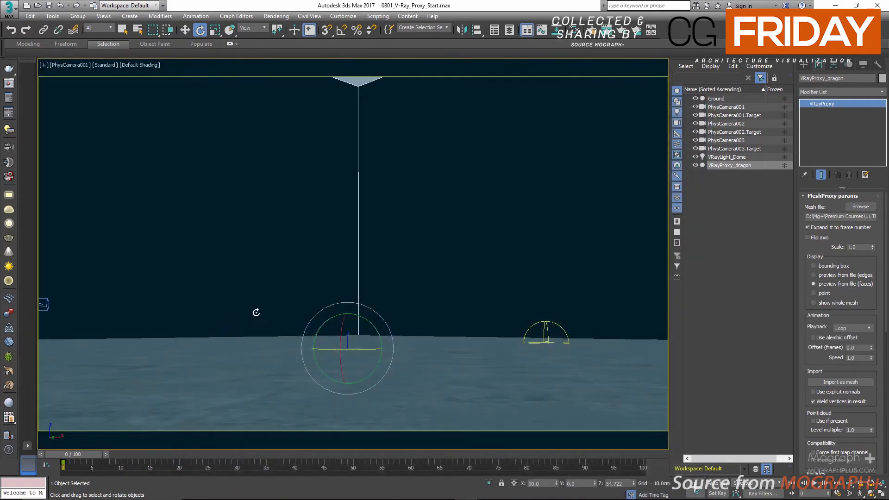
# Frame the particle proxy in a Perspective view and scrub the animation to frame 36.
pyautogui.rightClick(386, 242)
pyautogui.press('p')
pyautogui.press('z')
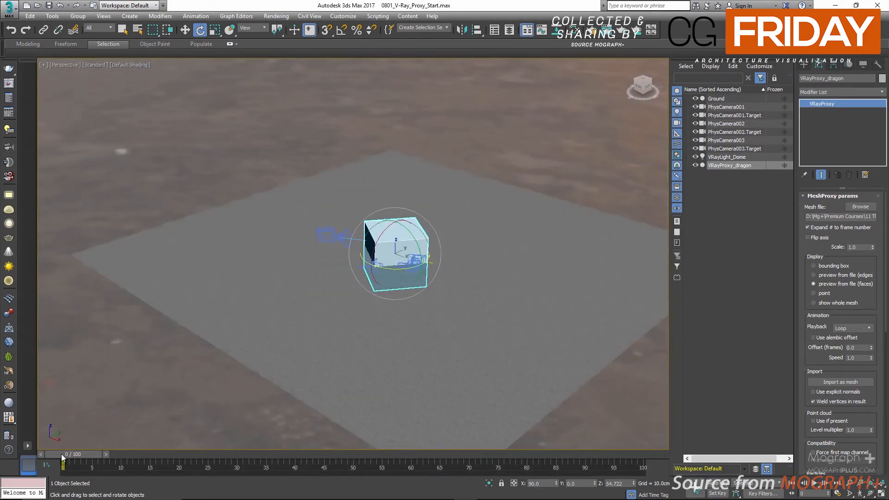
pyautogui.moveTo(65, 454); pyautogui.dragTo(272, 454)
pyautogui.scroll(-4, 320, 348)
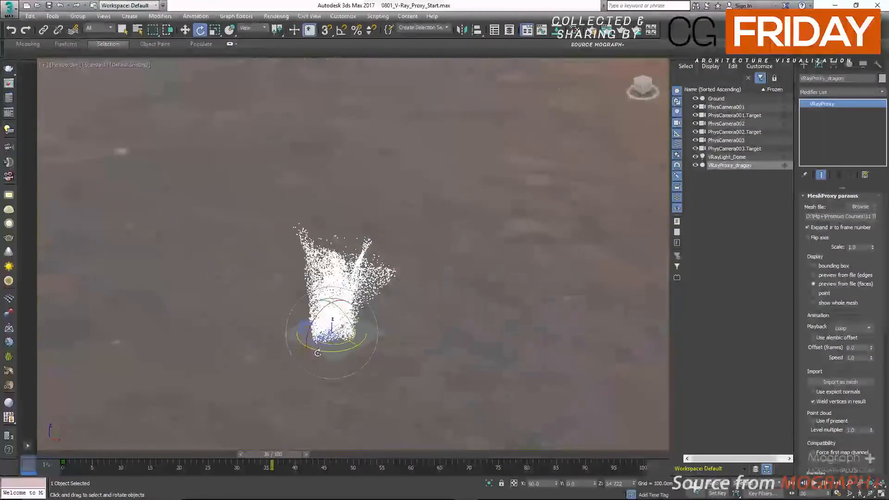
# Play back the particle animation, stop it and return the timeline to frame 0.
pyautogui.click(814, 484)
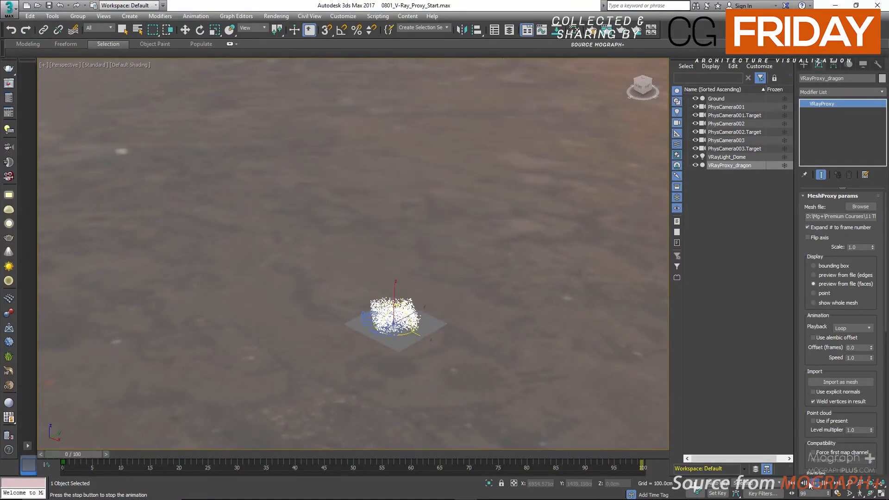
pyautogui.press('e')
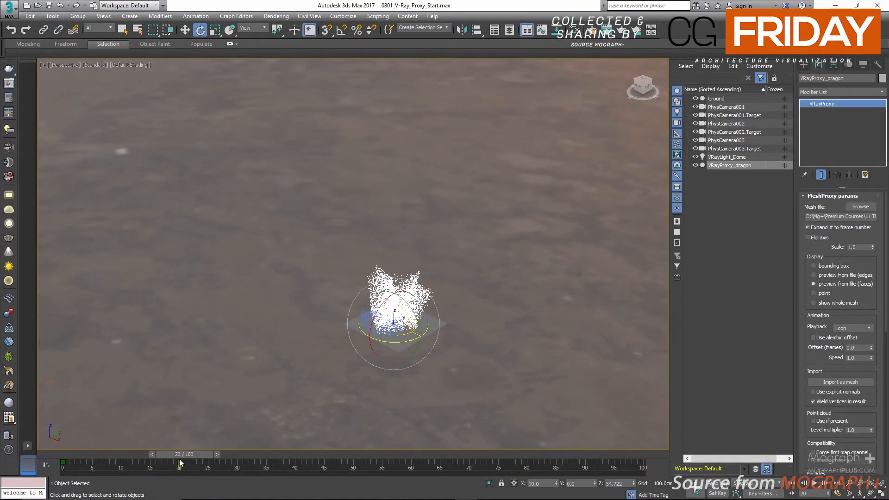
pyautogui.moveTo(187, 467); pyautogui.dragTo(93, 450)
pyautogui.moveTo(172, 454); pyautogui.dragTo(18, 443)
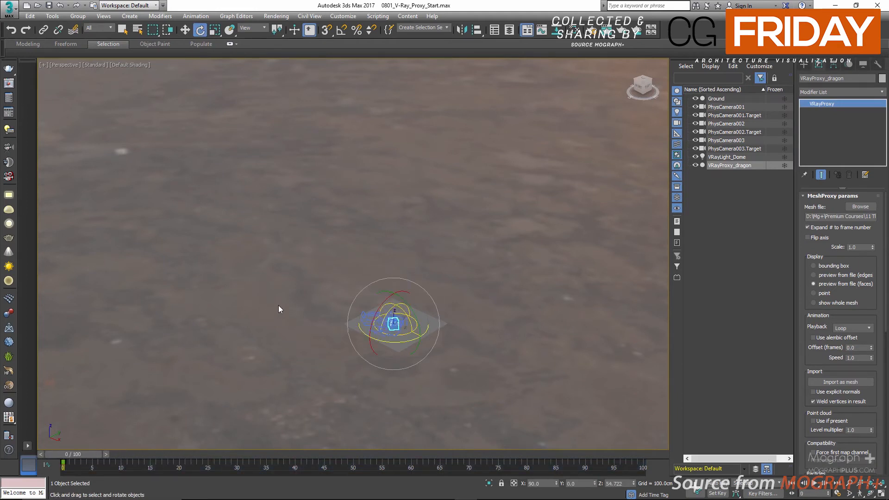
# Switch the viewport back to the PhysCamera001 view.
pyautogui.press('c')
pyautogui.doubleClick(435, 187)
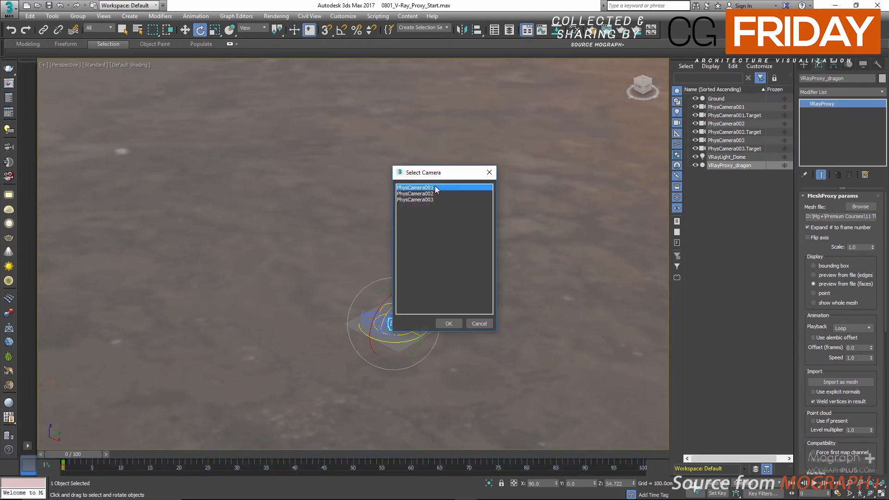
# Load dragon.vrmesh from the proxies folder as the mesh file of VRayProxy_dragon.
pyautogui.click(859, 207)
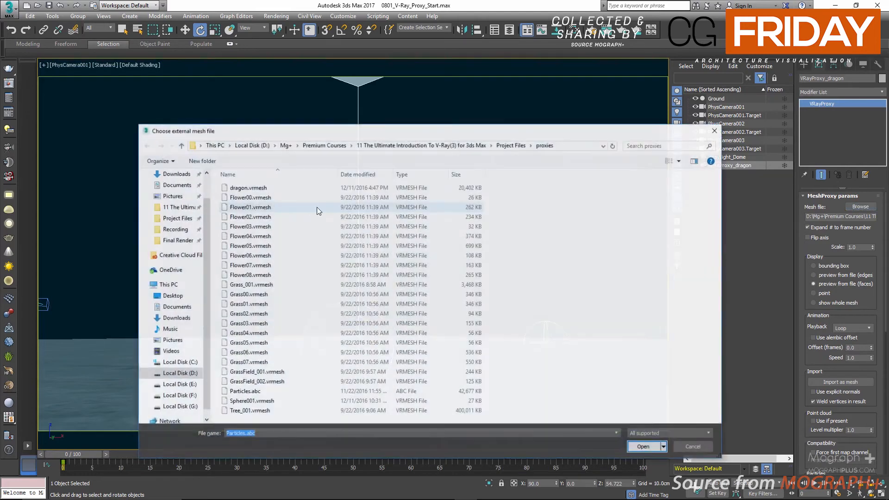
pyautogui.click(253, 188)
pyautogui.doubleClick(253, 188)
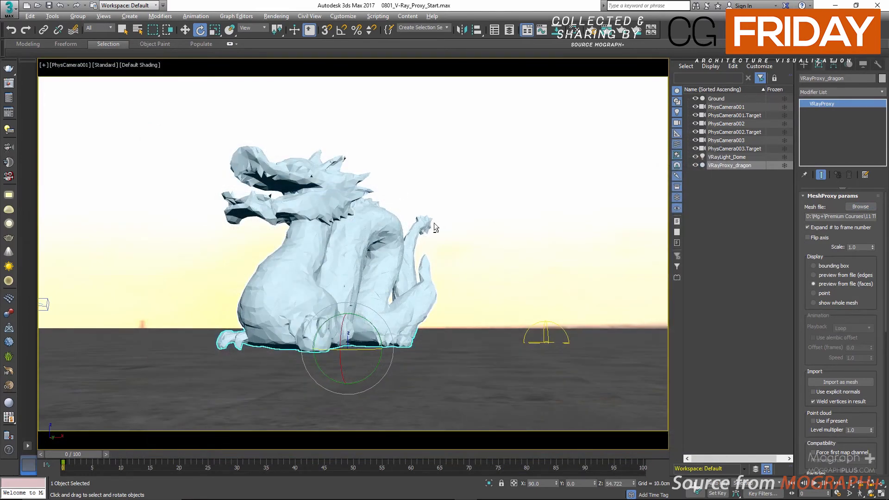
# Clone the dragon proxy in the Top view as four instances, spaced about 33 cm apart along negative X.
pyautogui.hotkey('alt', 'w')
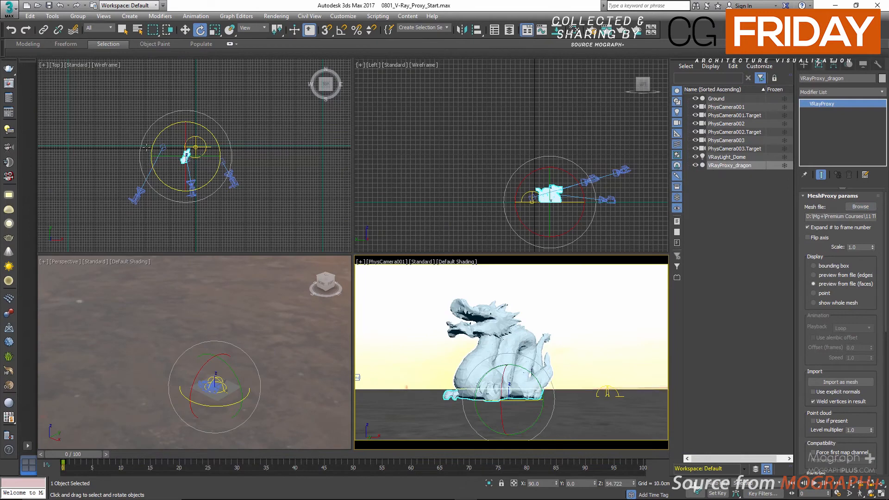
pyautogui.scroll(5, 214, 155)
pyautogui.click(211, 158)
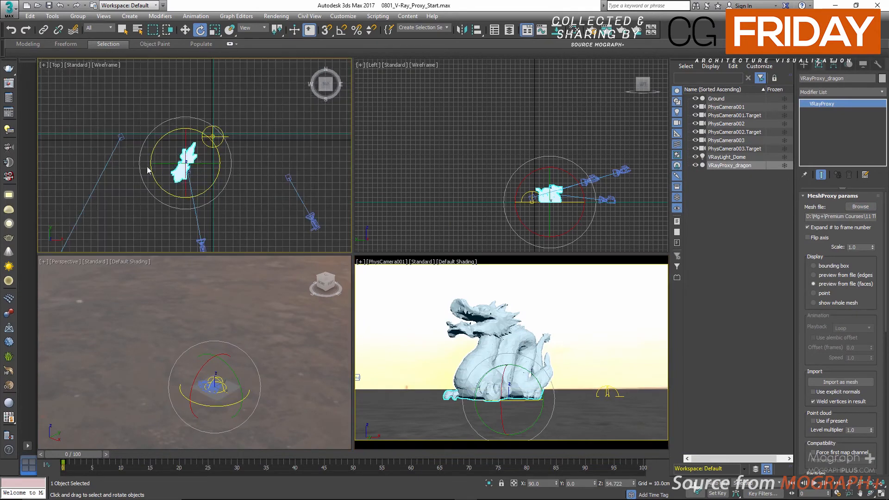
pyautogui.press('w')
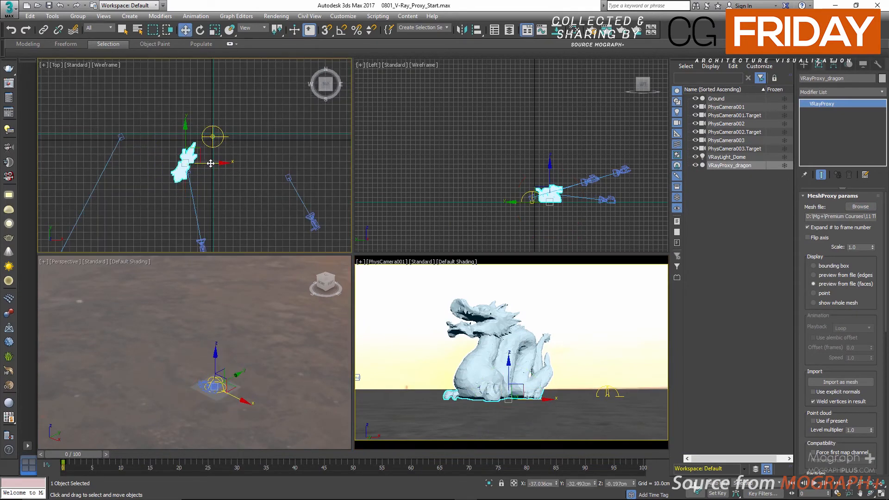
pyautogui.keyDown('shift'); pyautogui.moveTo(210, 163); pyautogui.dragTo(183, 161); pyautogui.keyUp('shift')
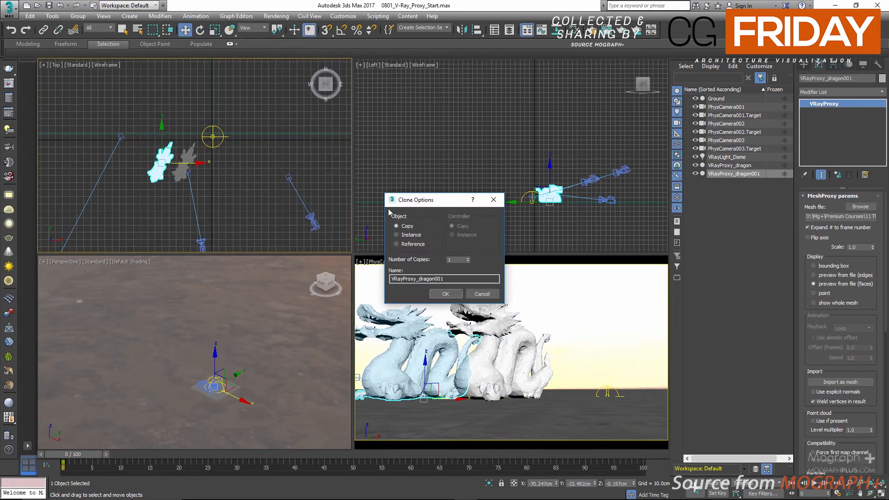
pyautogui.click(416, 236)
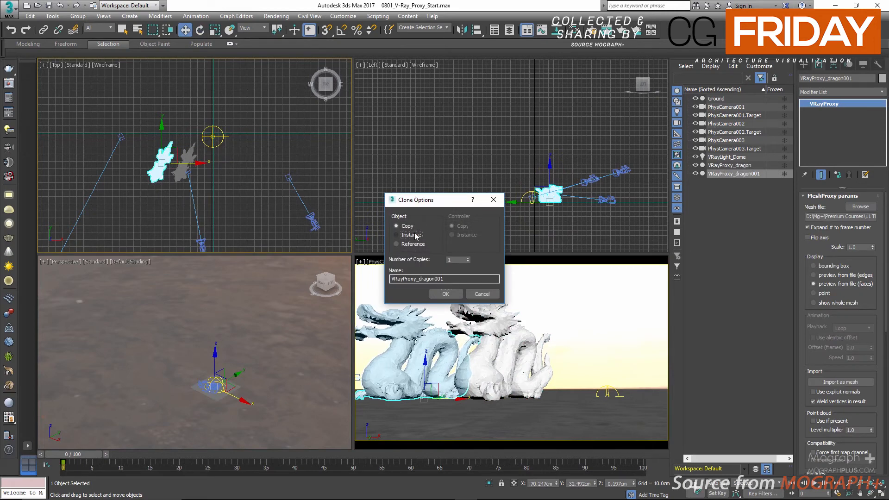
pyautogui.click(467, 258)
pyautogui.click(445, 295)
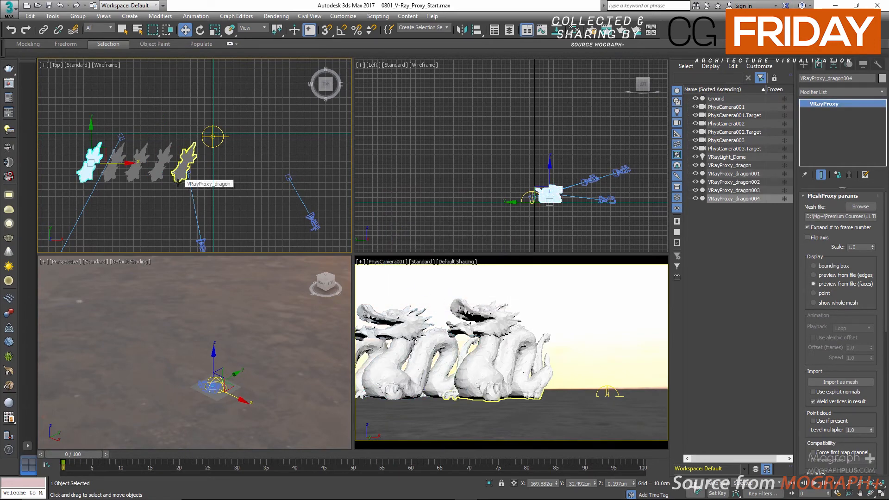
# Set the display of the middle instanced dragon proxy in the row to bounding box.
pyautogui.keyDown('ctrl'); pyautogui.click(119, 177); pyautogui.keyUp('ctrl')
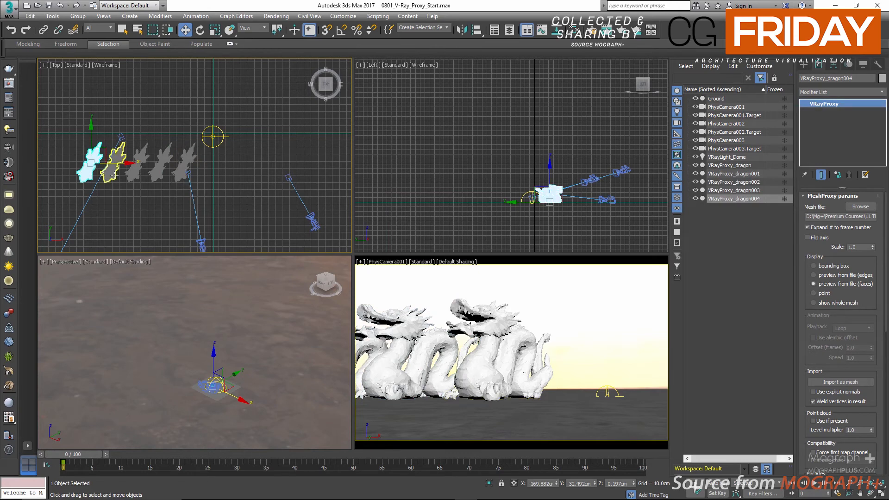
pyautogui.click(139, 177)
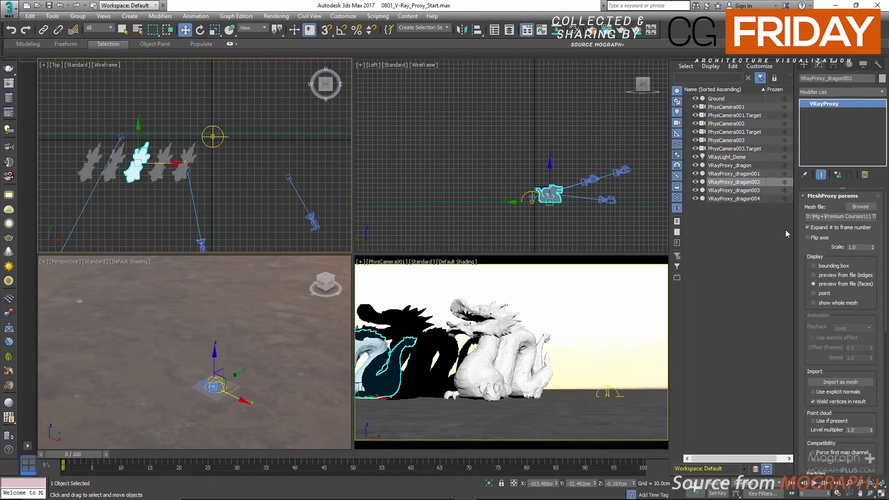
pyautogui.click(841, 266)
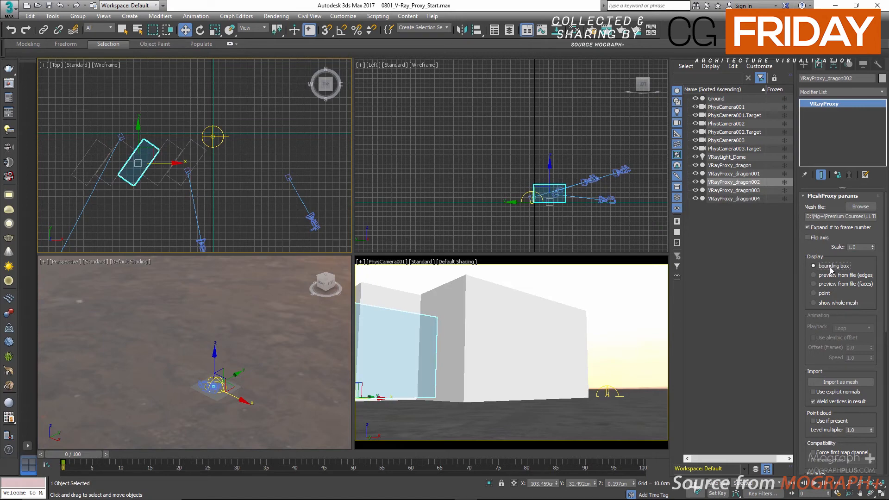
# Select all five dragon proxies and clone them once as instances along positive X, extending the row.
pyautogui.click(740, 166)
pyautogui.keyDown('shift'); pyautogui.click(743, 198); pyautogui.keyUp('shift')
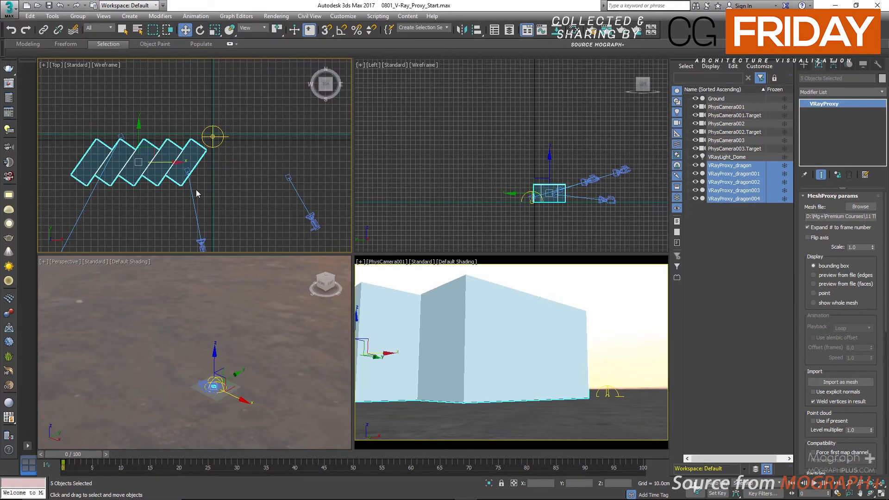
pyautogui.scroll(-6, 121, 199)
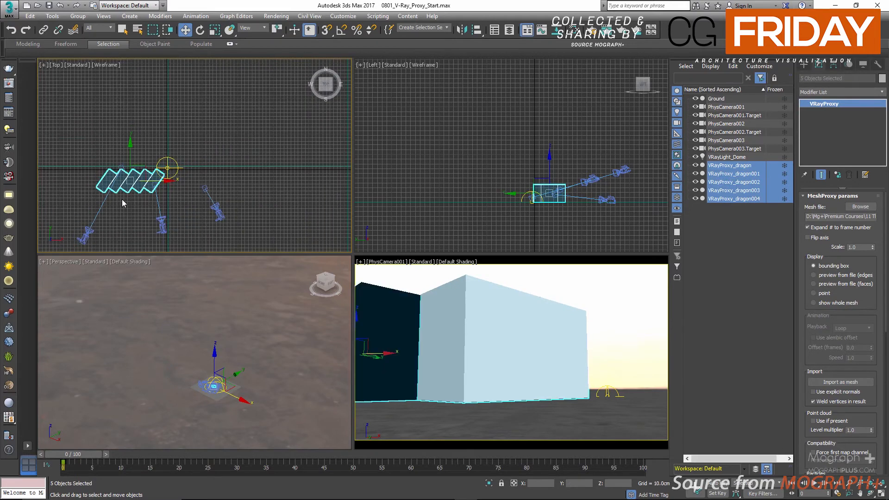
pyautogui.scroll(3, 151, 204)
pyautogui.moveTo(122, 220); pyautogui.dragTo(120, 197, button='middle')
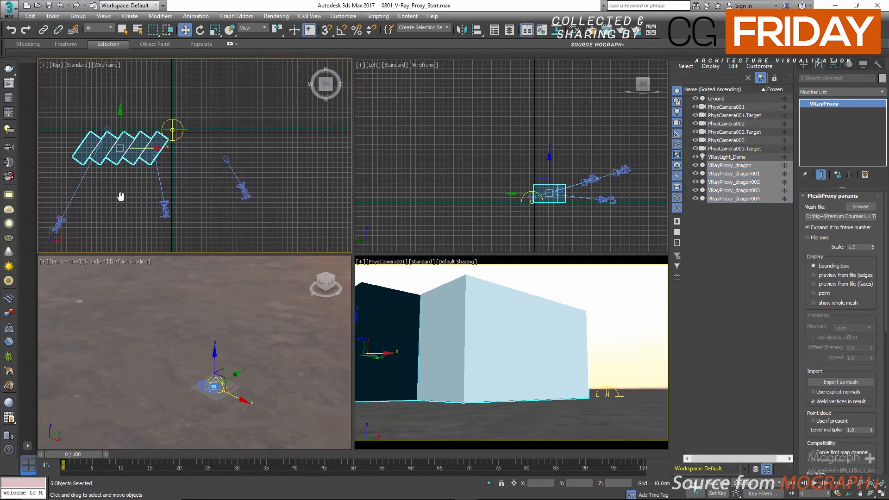
pyautogui.scroll(5, 208, 375)
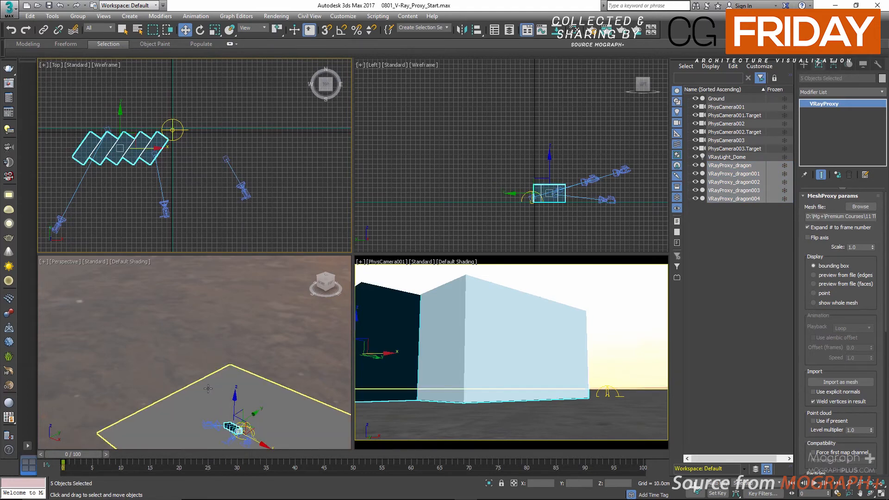
pyautogui.moveTo(177, 326); pyautogui.dragTo(172, 320, button='middle')
pyautogui.scroll(3, 187, 328)
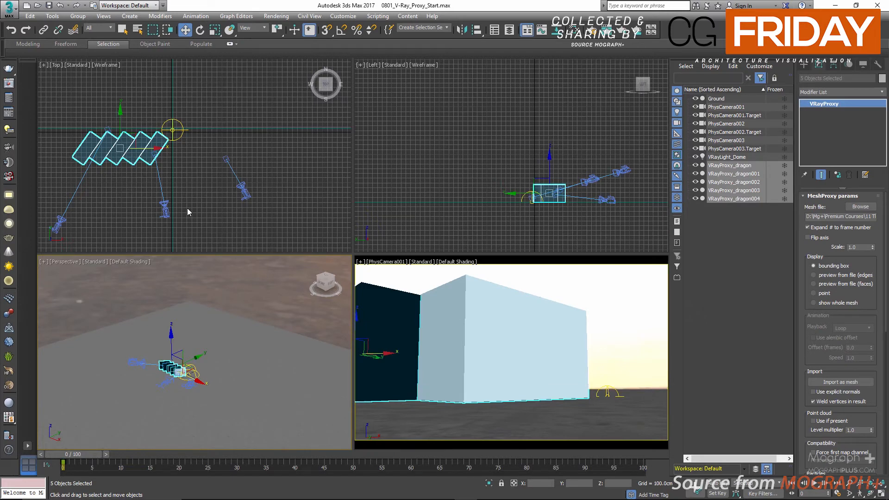
pyautogui.scroll(4, 121, 154)
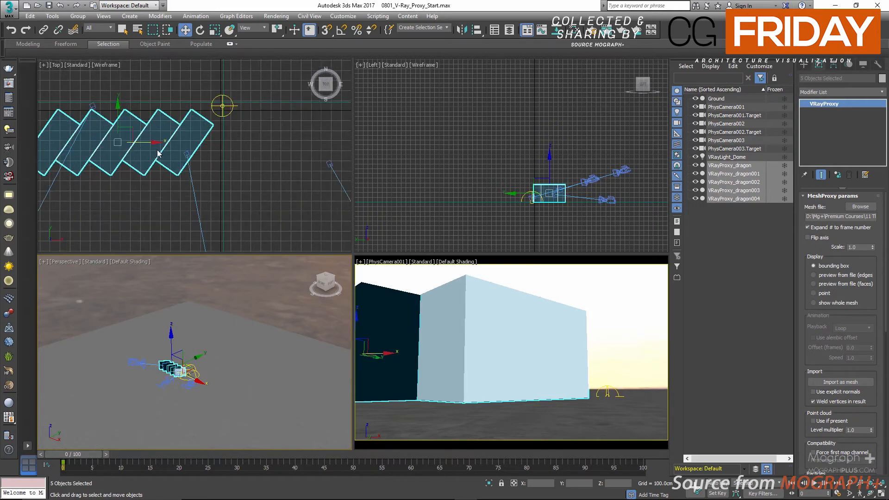
pyautogui.moveTo(158, 153); pyautogui.dragTo(183, 156, button='middle')
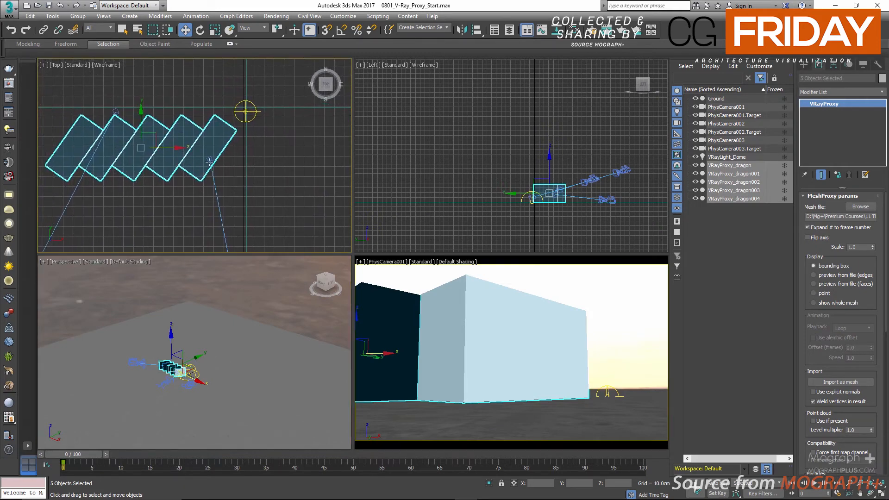
pyautogui.moveTo(190, 153); pyautogui.dragTo(334, 167)
pyautogui.click(411, 234)
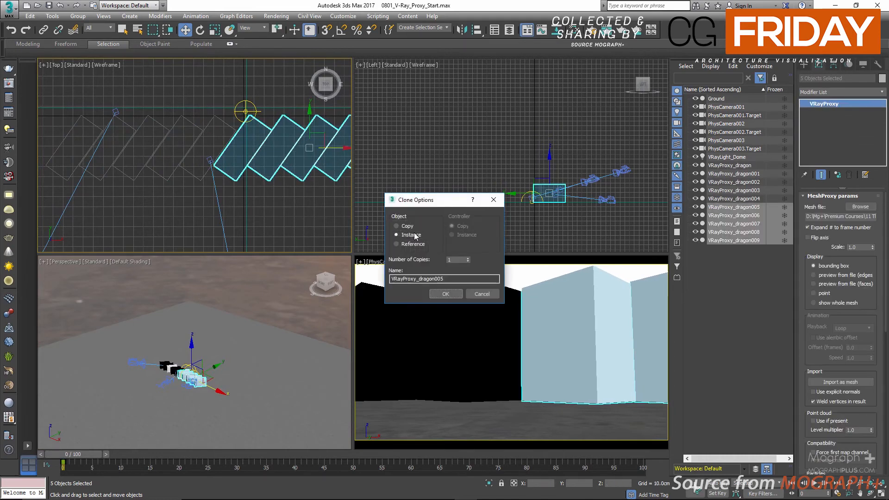
pyautogui.click(446, 294)
pyautogui.scroll(-4, 227, 184)
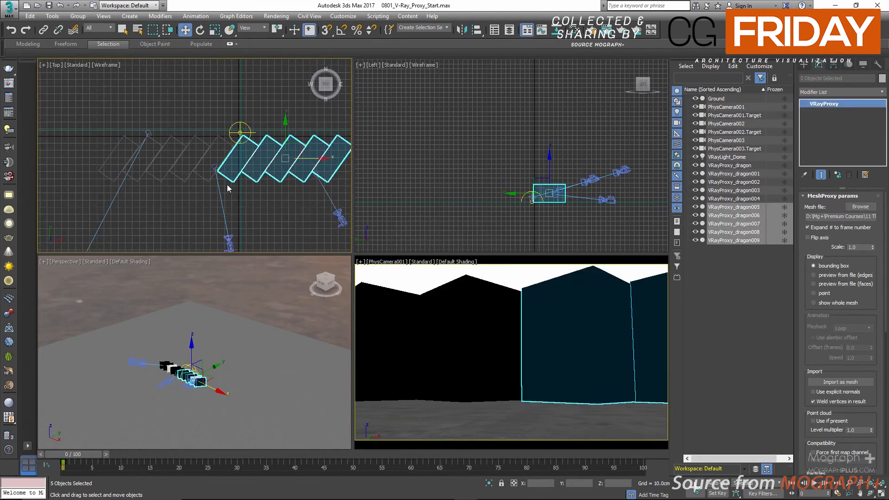
# Select all ten dragon proxies and clone the row as 10 instances along positive Y in the Top view.
pyautogui.click(751, 166)
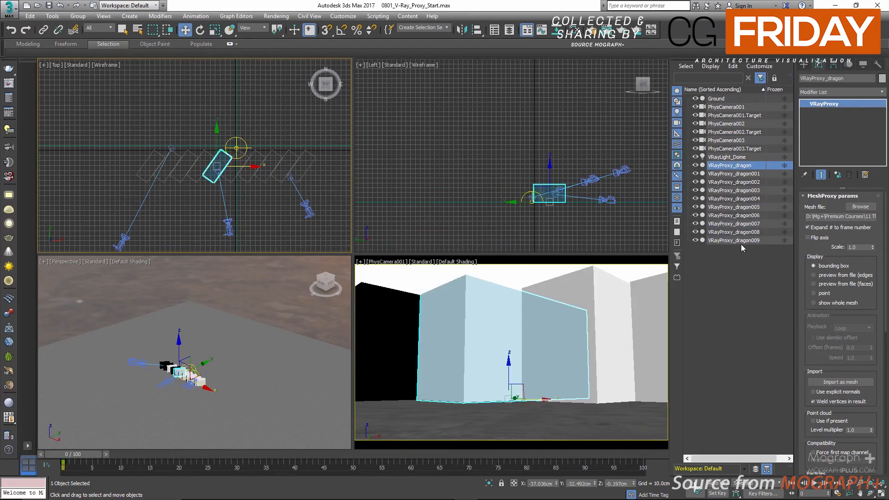
pyautogui.keyDown('shift'); pyautogui.click(740, 240); pyautogui.keyUp('shift')
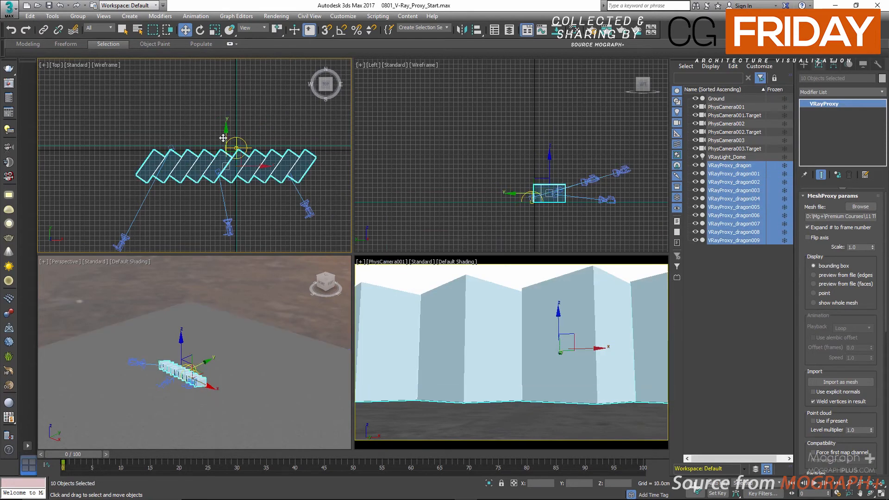
pyautogui.scroll(3, 199, 138)
pyautogui.moveTo(292, 134); pyautogui.dragTo(221, 130, button='middle')
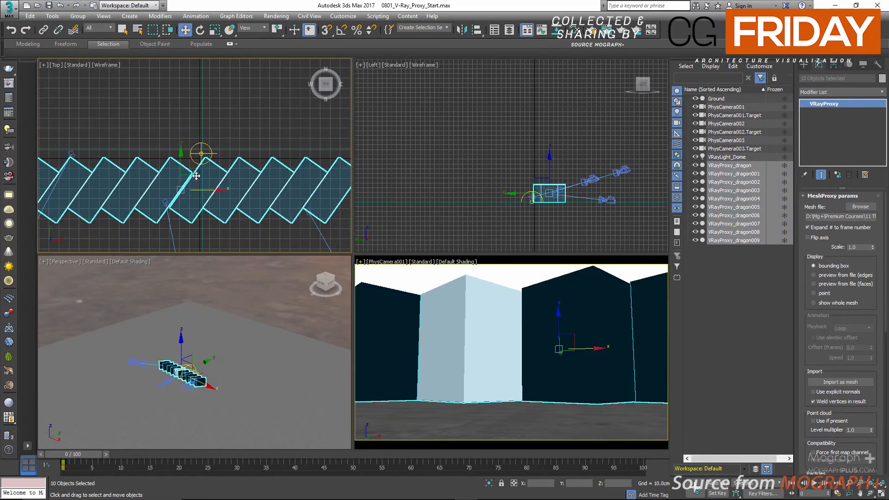
pyautogui.moveTo(180, 157); pyautogui.dragTo(192, 92)
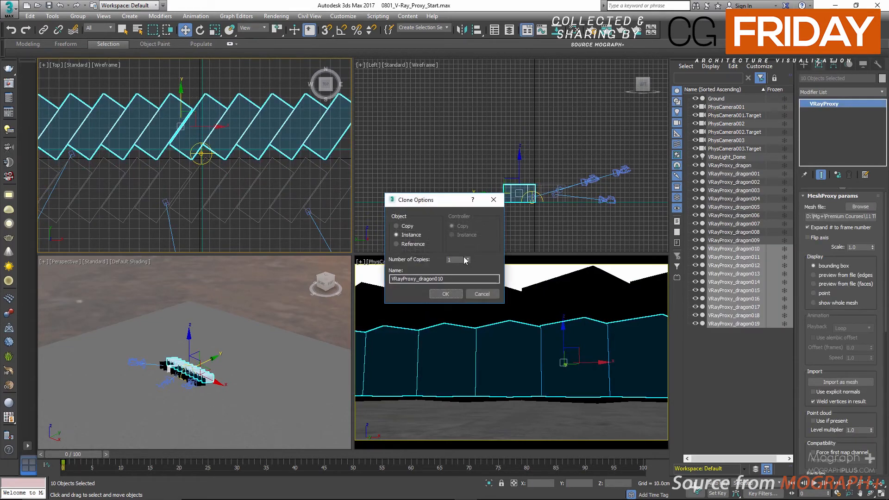
pyautogui.doubleClick(459, 260)
pyautogui.write('10')
pyautogui.click(451, 294)
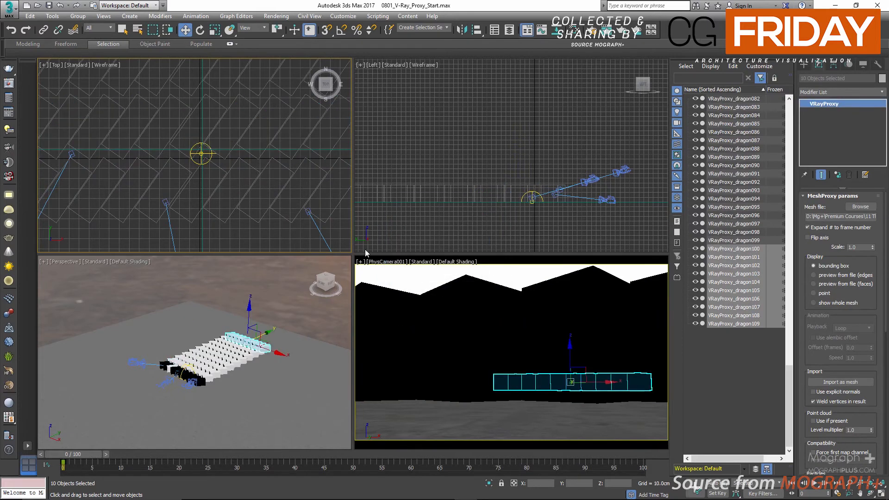
# Clear the selection and examine the dragon proxy grid in the Top and maximized Perspective views.
pyautogui.scroll(-7, 222, 144)
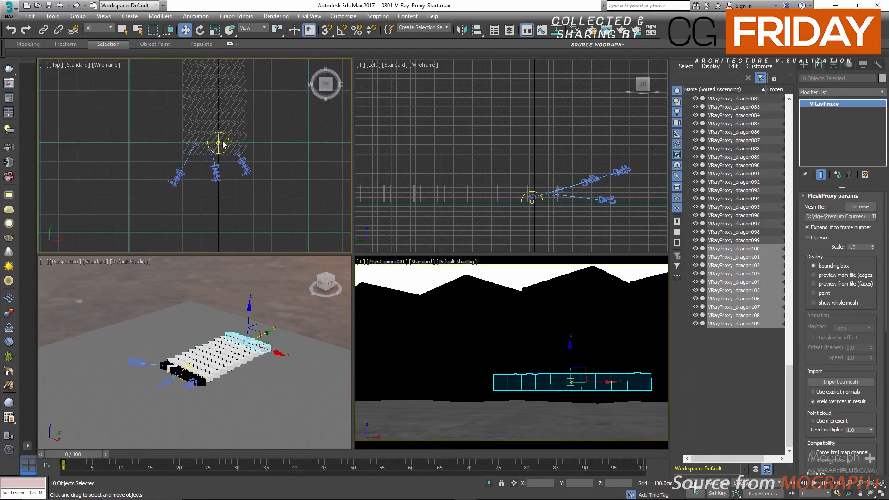
pyautogui.moveTo(174, 126); pyautogui.dragTo(150, 195, button='middle')
pyautogui.click(147, 150)
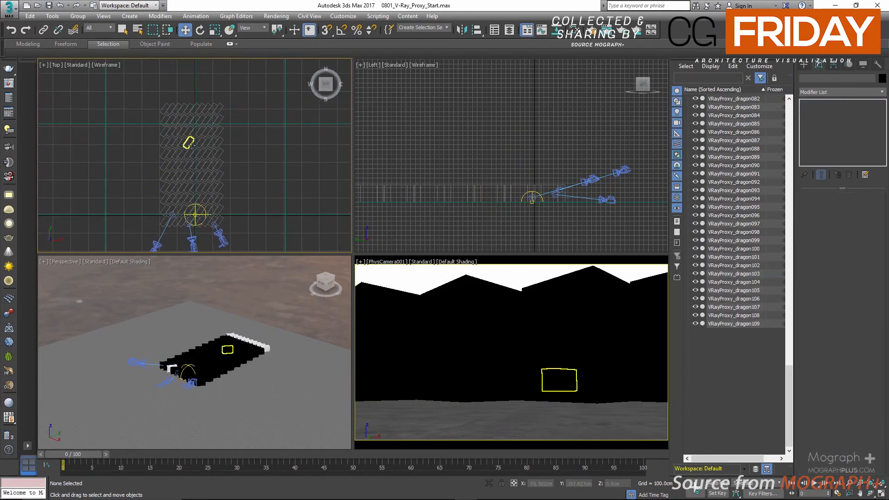
pyautogui.hotkey('alt', 'w')
pyautogui.hotkey('alt', 'w')
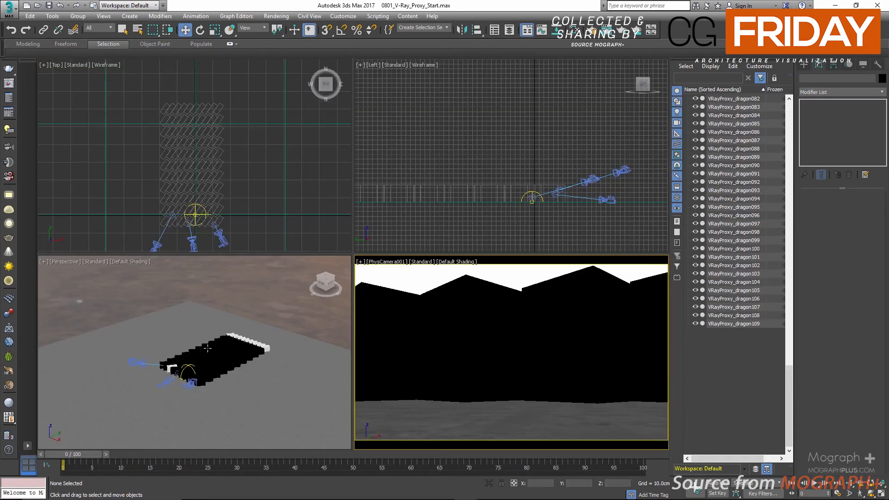
pyautogui.rightClick(311, 291)
pyautogui.hotkey('alt', 'w')
pyautogui.keyDown('alt'); pyautogui.moveTo(338, 174); pyautogui.dragTo(355, 189, button='middle'); pyautogui.keyUp('alt')
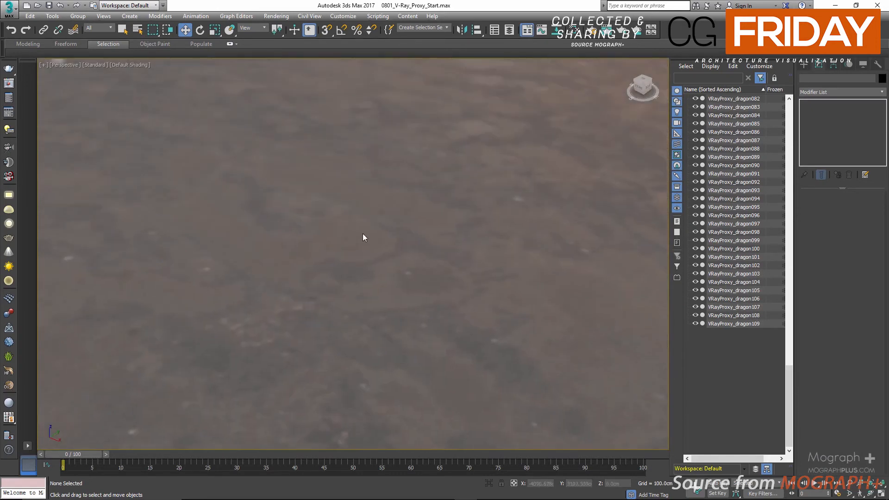
pyautogui.scroll(10, 363, 237)
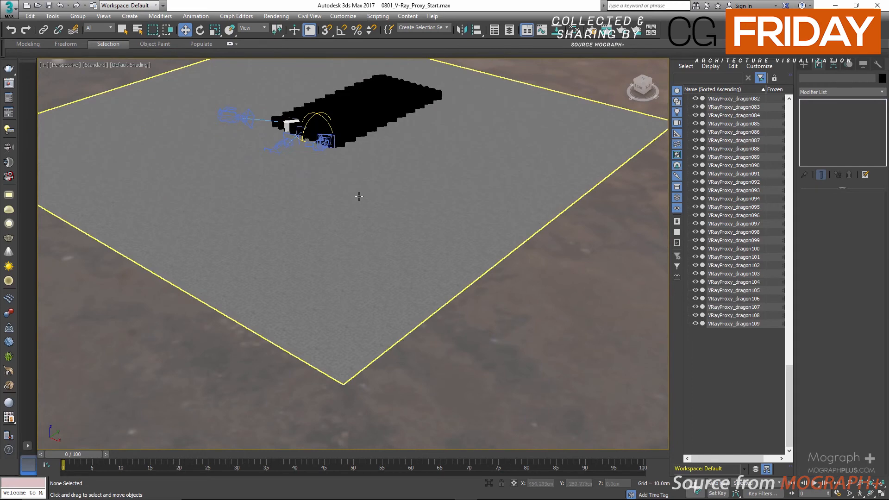
# Switch the maximized camera view to PhysCamera002 and select all objects in the scene.
pyautogui.hotkey('alt', 'w')
pyautogui.rightClick(428, 285)
pyautogui.hotkey('alt', 'w')
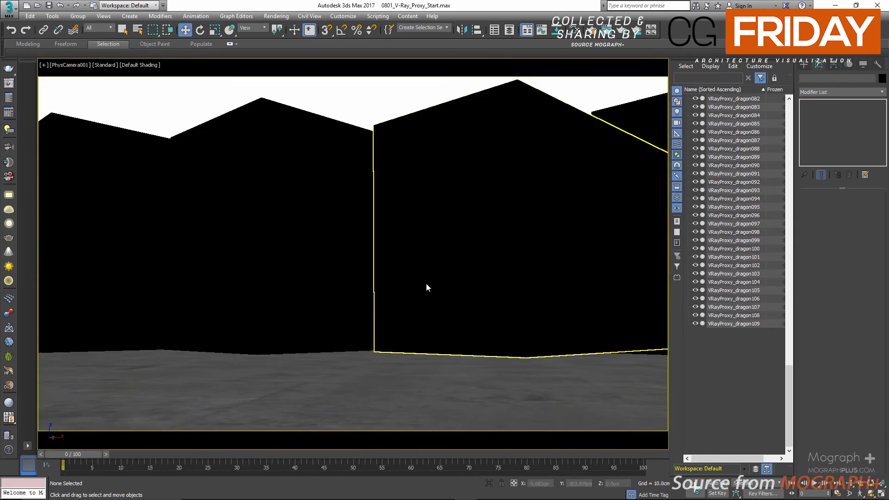
pyautogui.press('c')
pyautogui.doubleClick(421, 198)
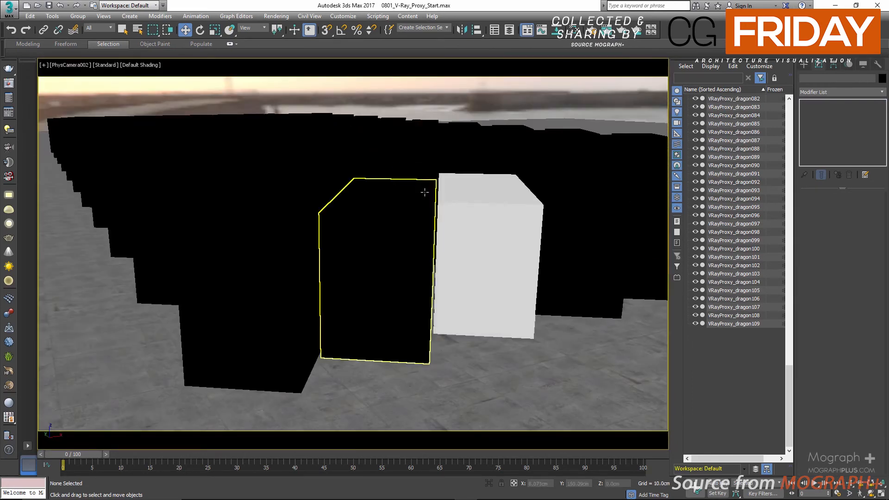
pyautogui.hotkey('ctrl', 'a')
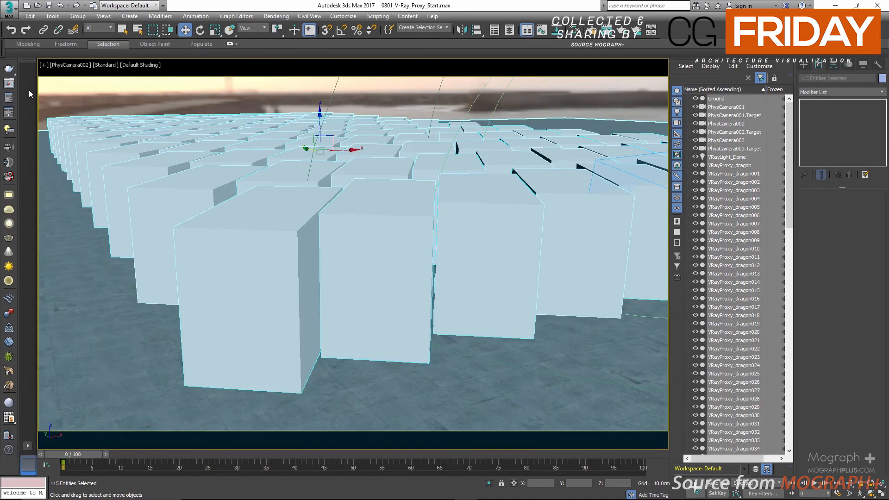
# Start a test render of the PhysCamera002 view, check the light cache preview and cancel the render.
pyautogui.click(9, 69)
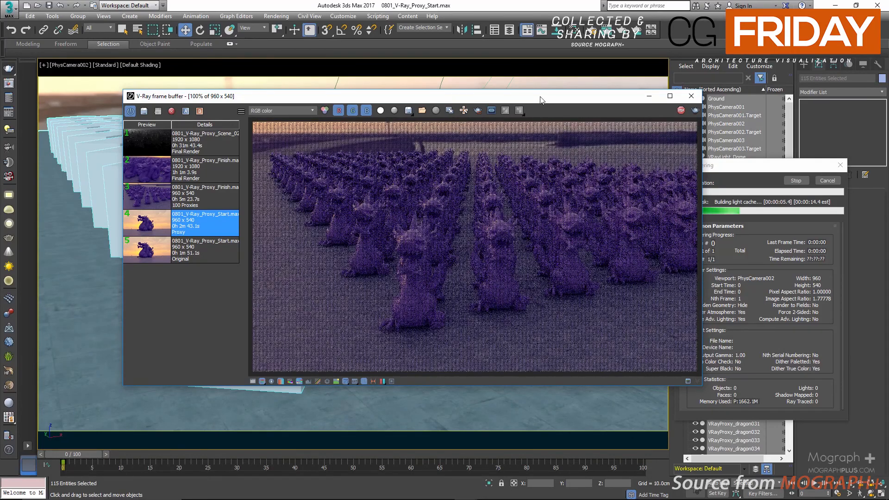
pyautogui.moveTo(539, 100); pyautogui.dragTo(484, 88)
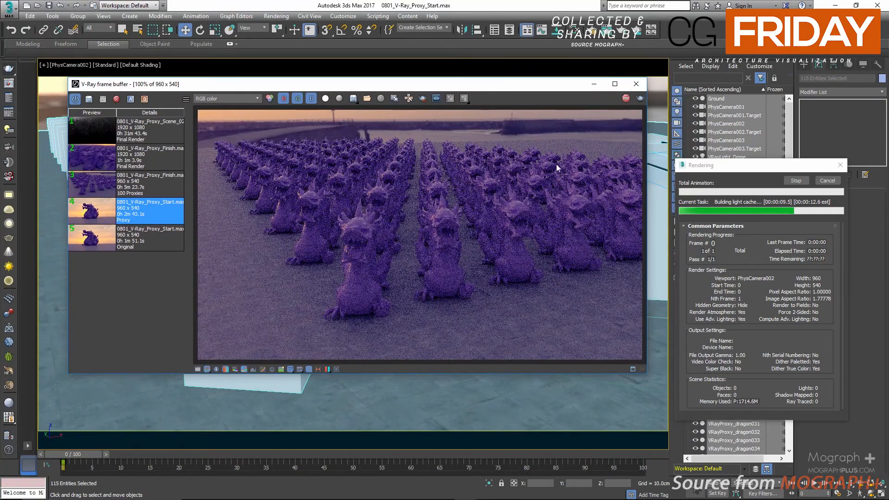
pyautogui.click(830, 183)
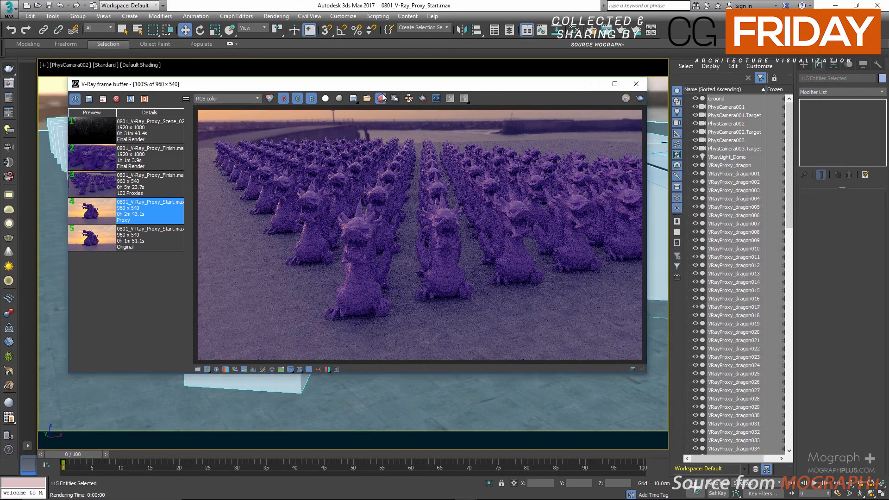
# Clear the frame buffer, load the 100 Proxies render from the history, inspect it up close and close the frame buffer.
pyautogui.click(381, 98)
pyautogui.click(446, 285)
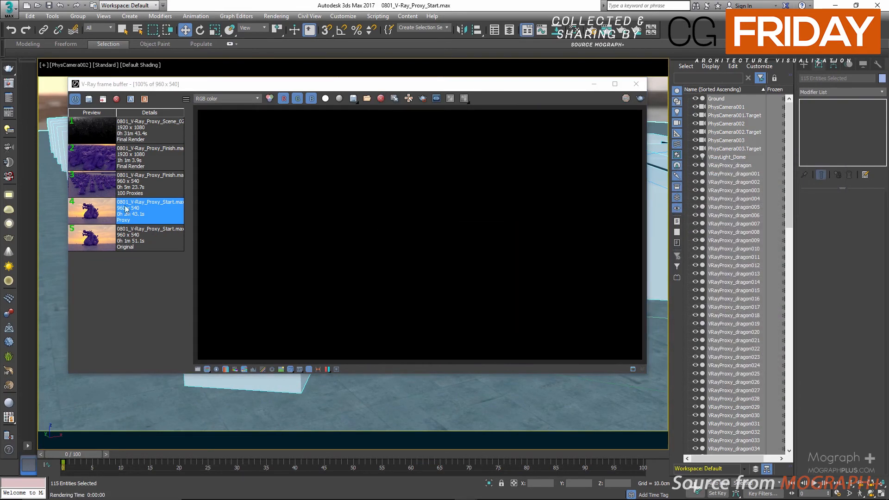
pyautogui.doubleClick(94, 185)
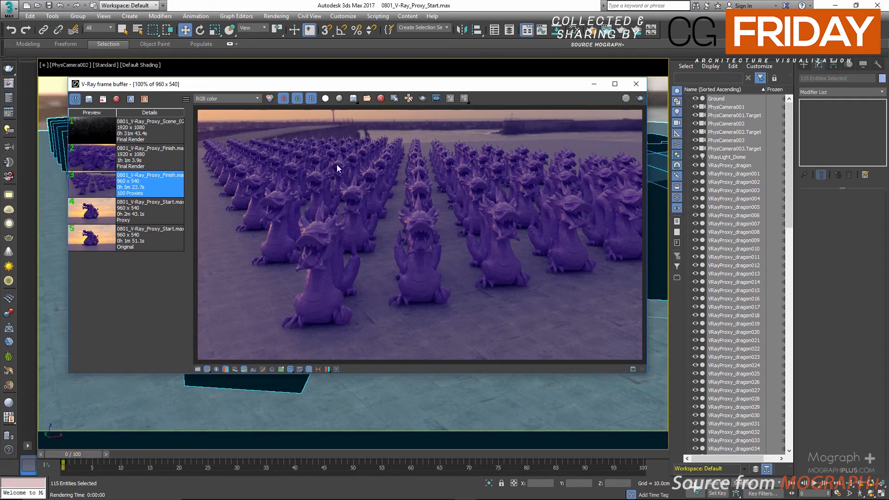
pyautogui.scroll(1, 348, 265)
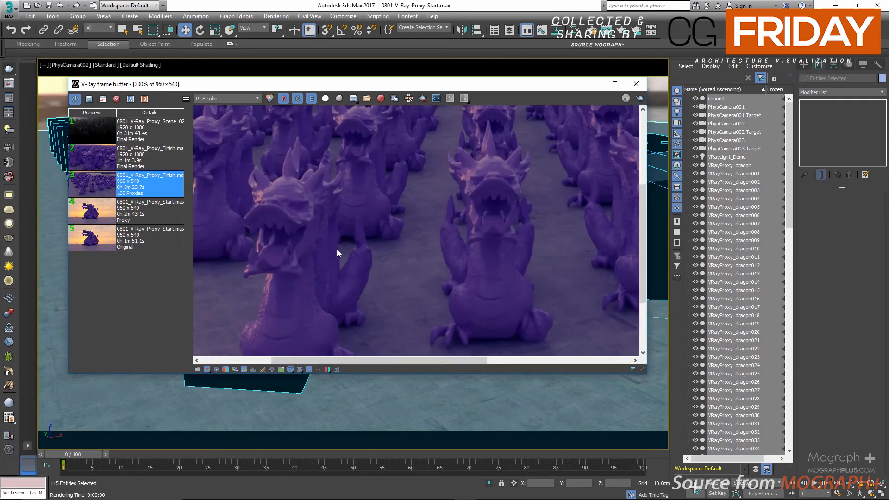
pyautogui.scroll(-1, 337, 249)
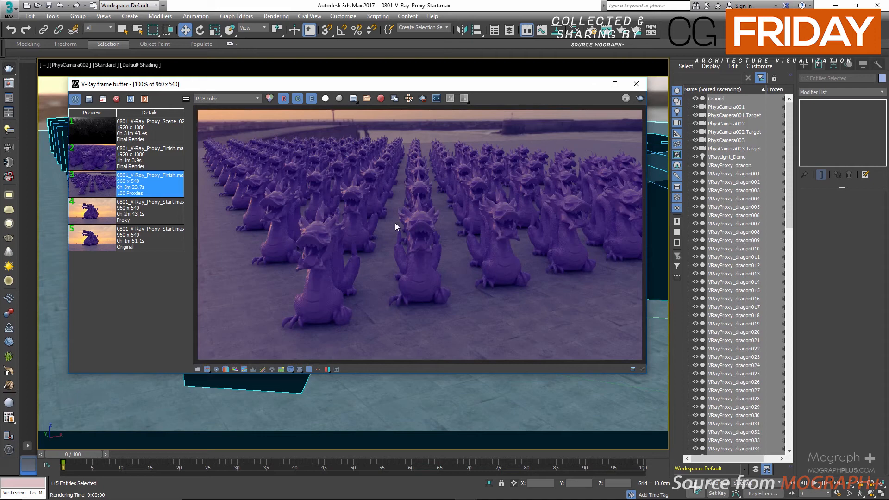
pyautogui.click(636, 84)
# Switch the viewport to PhysCamera003 and select only the large dragon proxy in the foreground.
pyautogui.press('c')
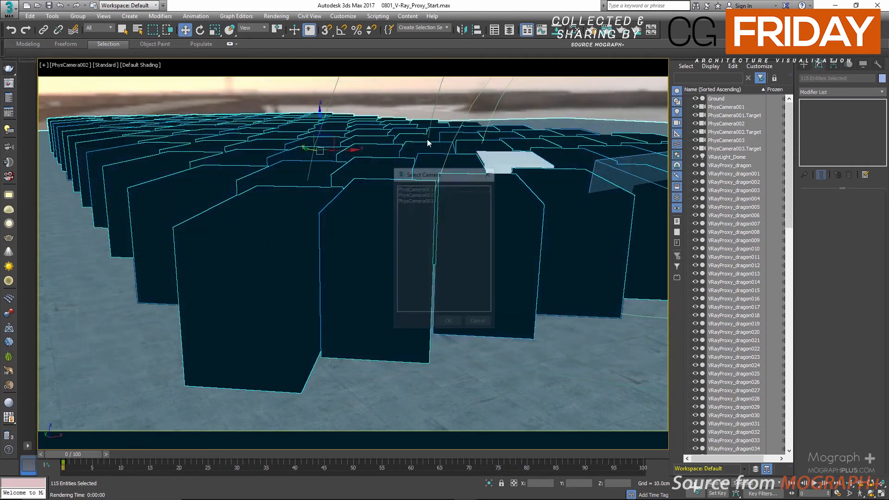
pyautogui.doubleClick(437, 199)
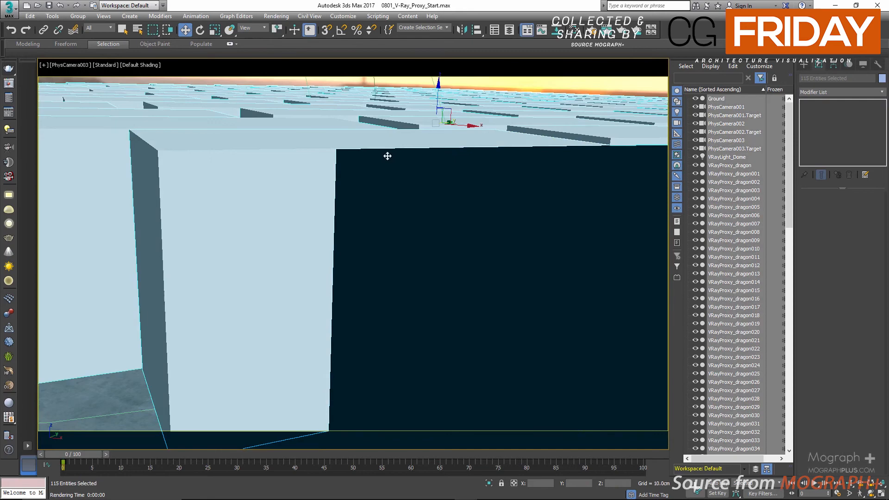
pyautogui.click(278, 157)
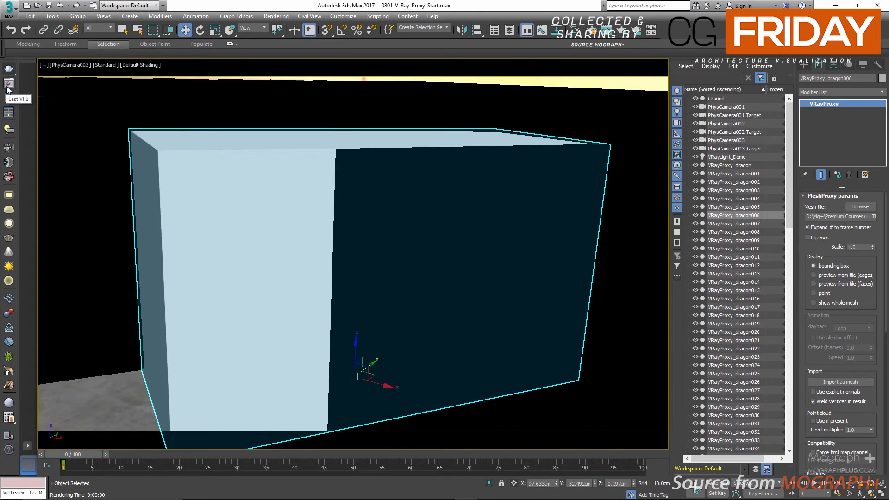
# Reopen the last frame buffer and show the VRayDenoiser channel of the 1920 x 1080 PhysCamera003 final render, maximized at 100%.
pyautogui.click(9, 84)
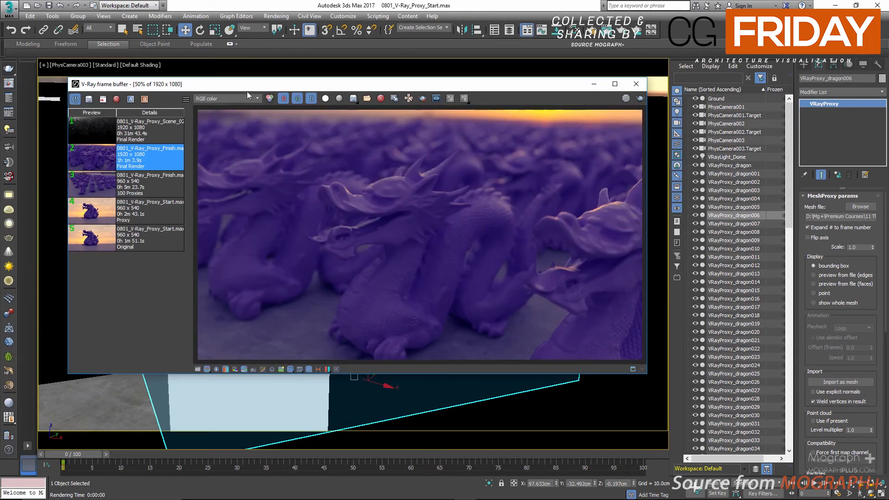
pyautogui.click(234, 98)
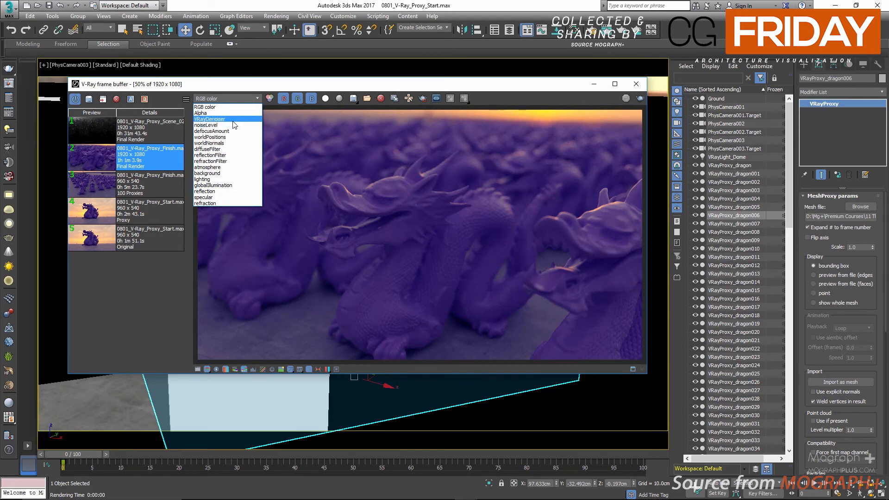
pyautogui.click(234, 119)
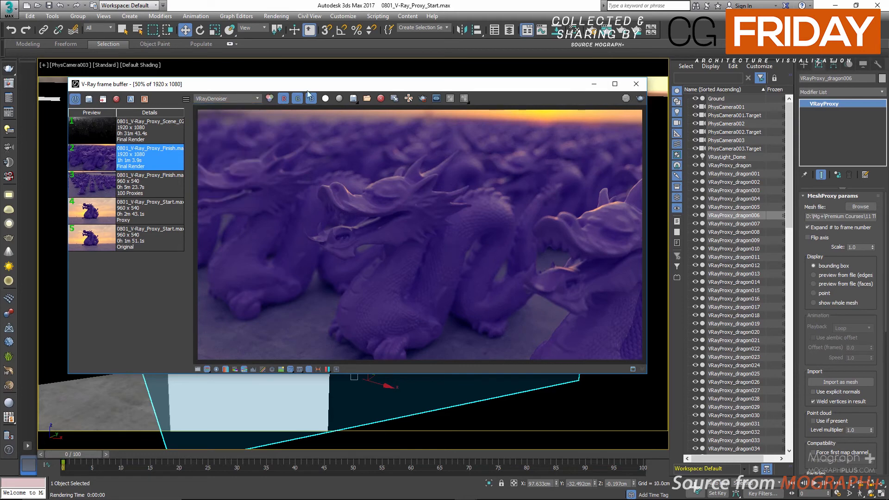
pyautogui.click(308, 369)
pyautogui.doubleClick(429, 85)
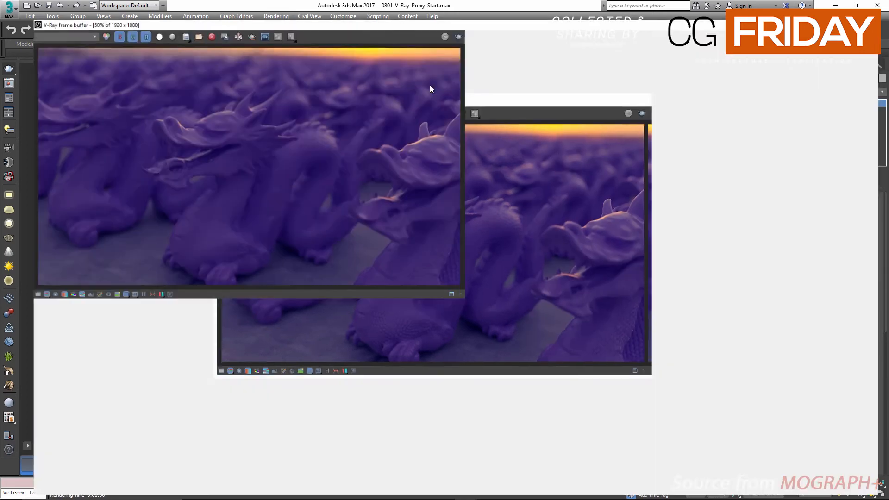
pyautogui.doubleClick(405, 252)
# Examine the denoised final render of the dragons at 50% and 100%, checking surface detail and depth of field.
pyautogui.moveTo(424, 326); pyautogui.dragTo(433, 264, button='middle')
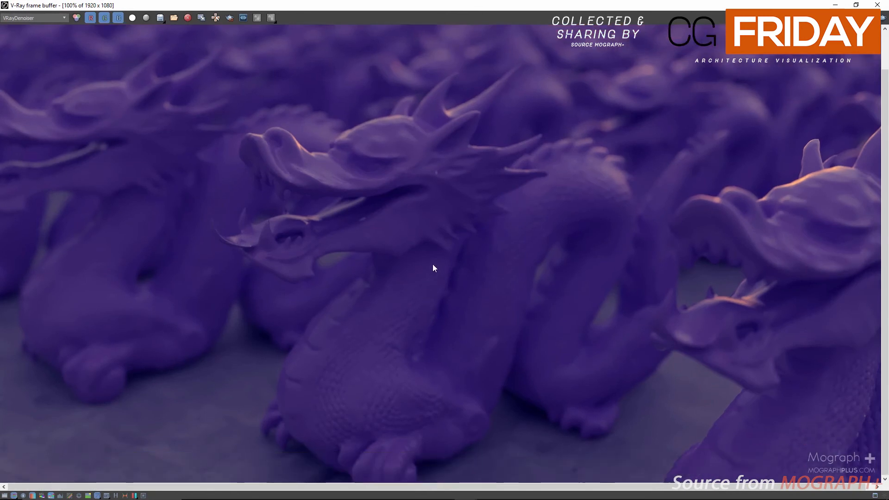
pyautogui.scroll(-1, 399, 260)
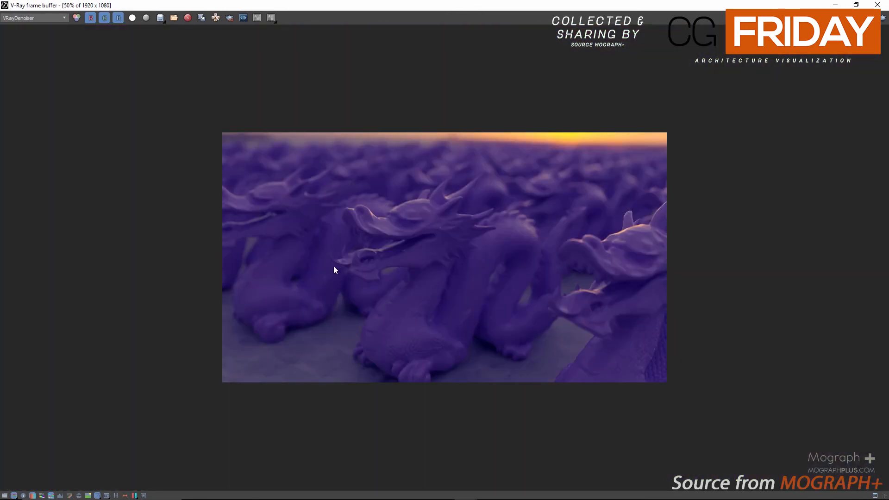
pyautogui.scroll(1, 333, 265)
pyautogui.moveTo(513, 241); pyautogui.dragTo(501, 207, button='middle')
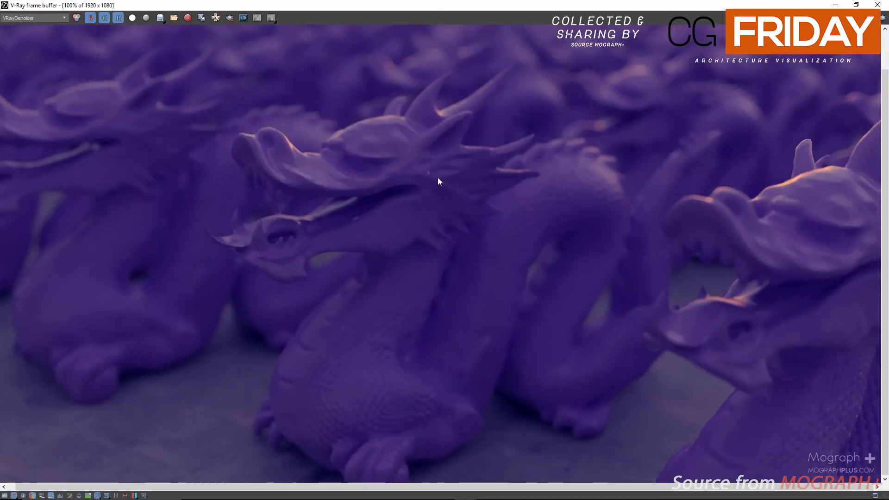
pyautogui.moveTo(438, 181); pyautogui.dragTo(481, 192, button='middle')
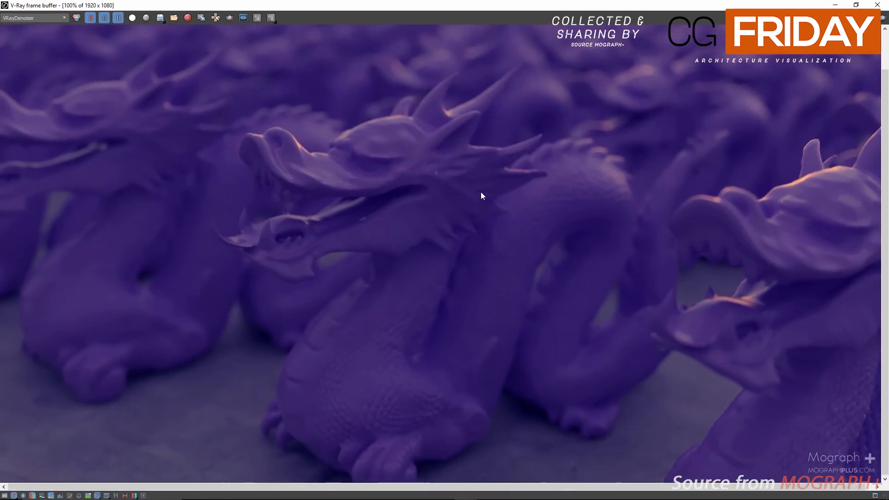
pyautogui.scroll(-1, 481, 192)
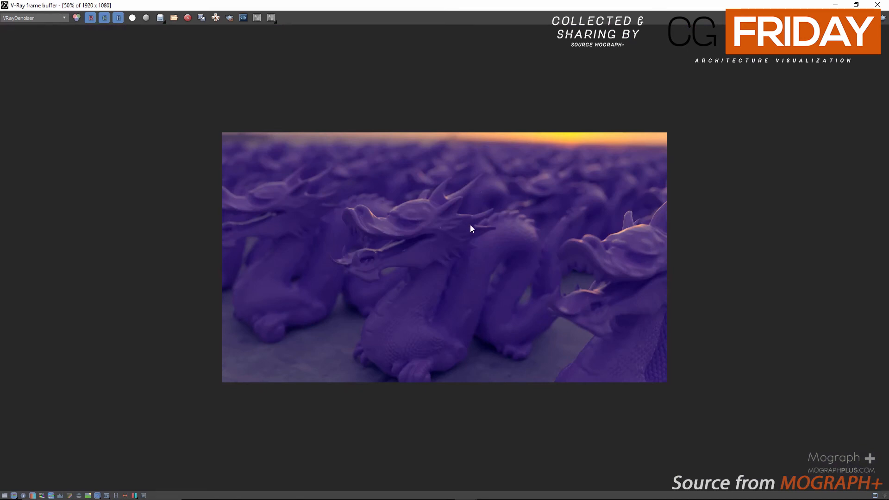
pyautogui.scroll(1, 486, 246)
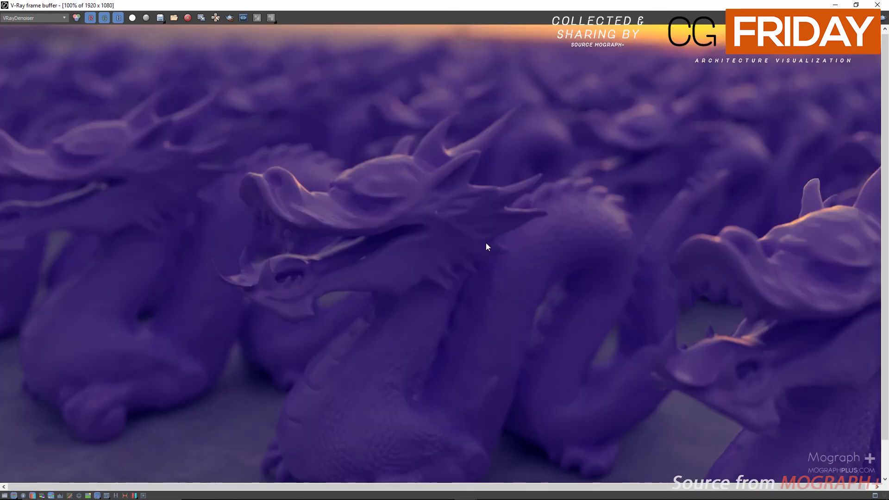
pyautogui.moveTo(499, 315); pyautogui.dragTo(497, 209, button='middle')
pyautogui.moveTo(357, 208); pyautogui.dragTo(384, 268, button='middle')
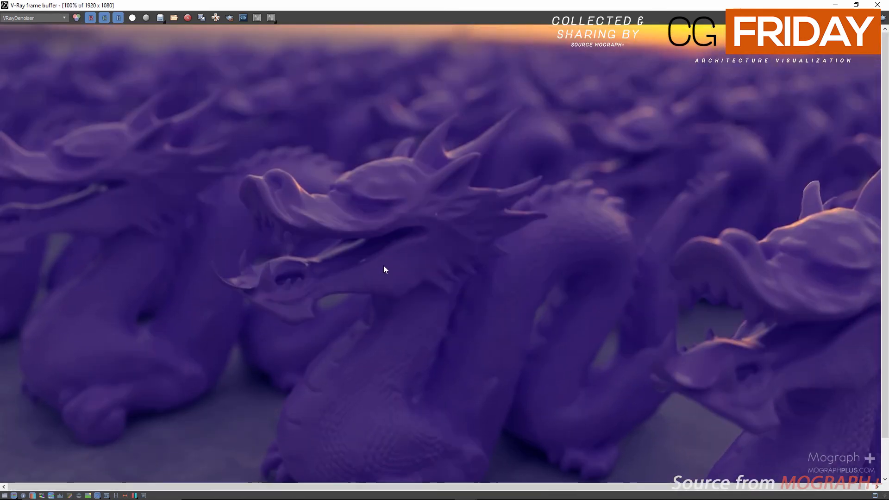
pyautogui.moveTo(495, 281); pyautogui.dragTo(352, 253, button='middle')
pyautogui.scroll(-1, 370, 257)
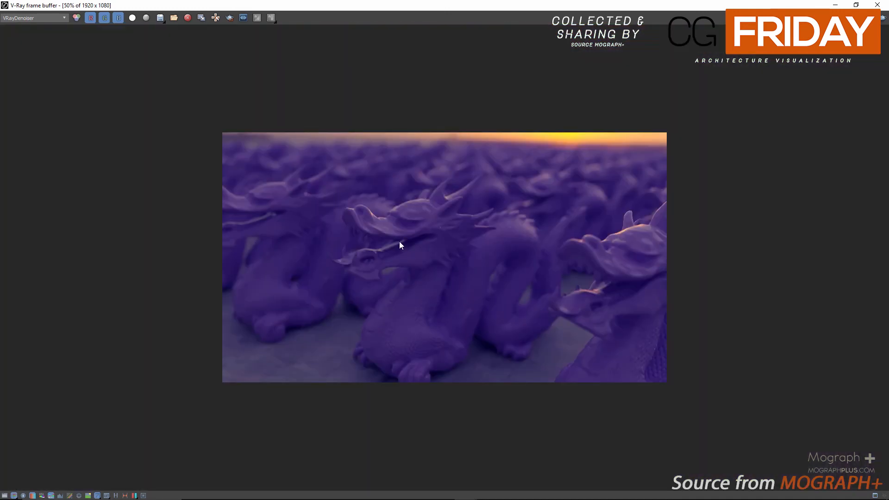
pyautogui.scroll(1, 400, 242)
pyautogui.scroll(-1, 400, 242)
pyautogui.scroll(1, 571, 280)
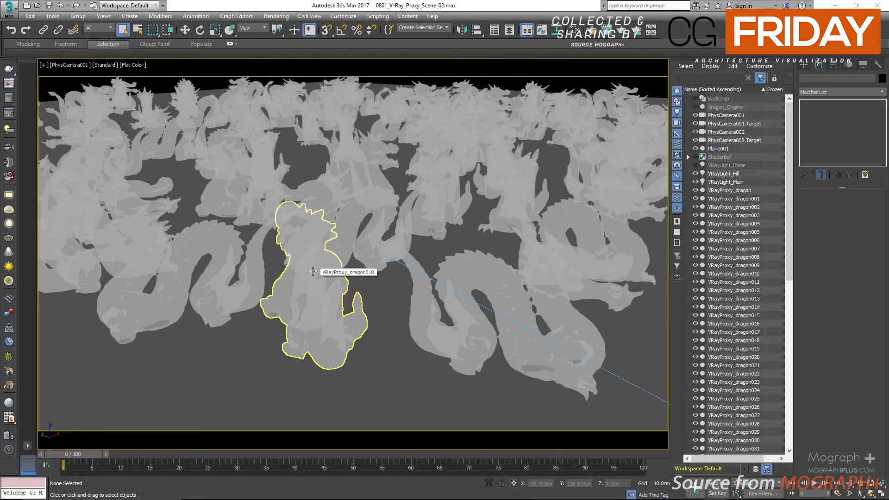
# Change the camera view to Perspective and examine the overall layout of dragons, lights and cameras in the 0801_V-Ray_Proxy_Scene_02 scene.
pyautogui.rightClick(306, 218)
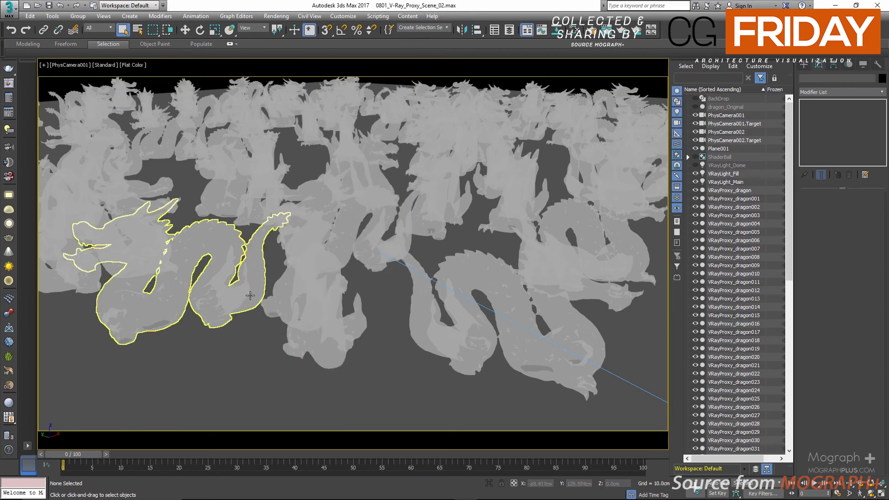
pyautogui.press('p')
pyautogui.scroll(-3, 317, 247)
pyautogui.keyDown('alt'); pyautogui.moveTo(346, 272); pyautogui.dragTo(411, 239, button='middle'); pyautogui.keyUp('alt')
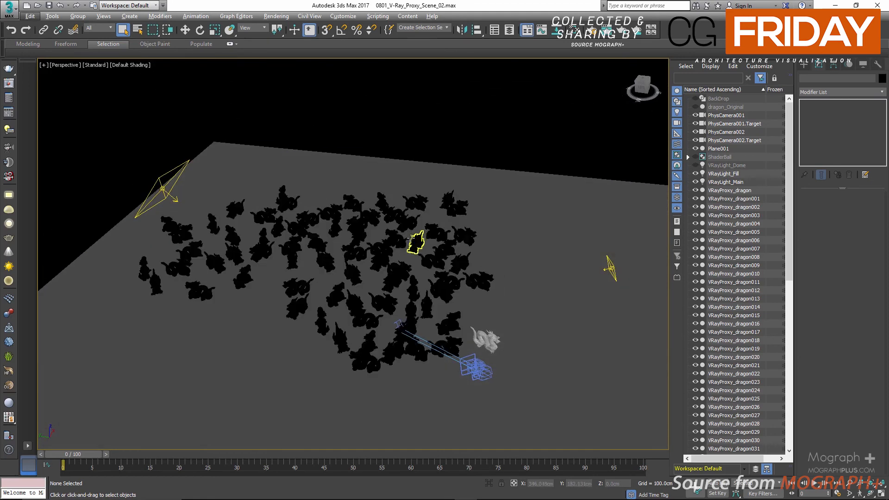
pyautogui.keyDown('alt'); pyautogui.moveTo(384, 248); pyautogui.dragTo(417, 144, button='middle'); pyautogui.keyUp('alt')
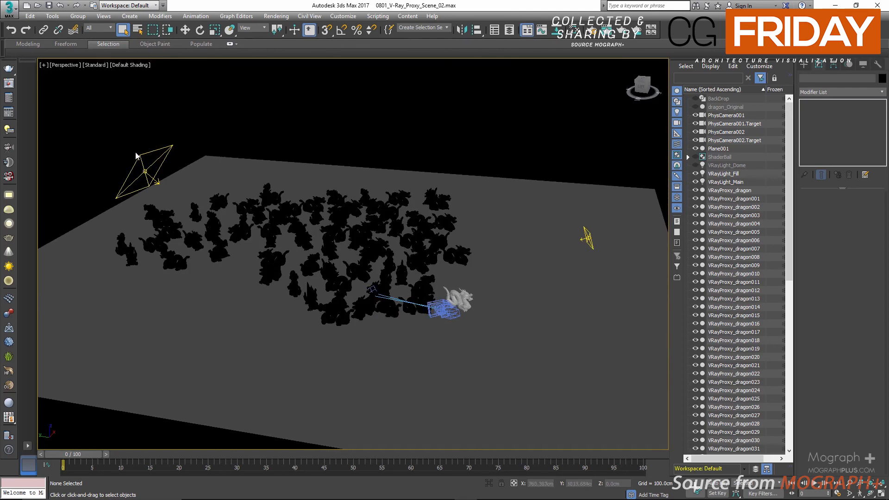
# Select VRayLight_Main to review its parameters, try to pick the light on the opposite side, and clear the selection.
pyautogui.click(732, 182)
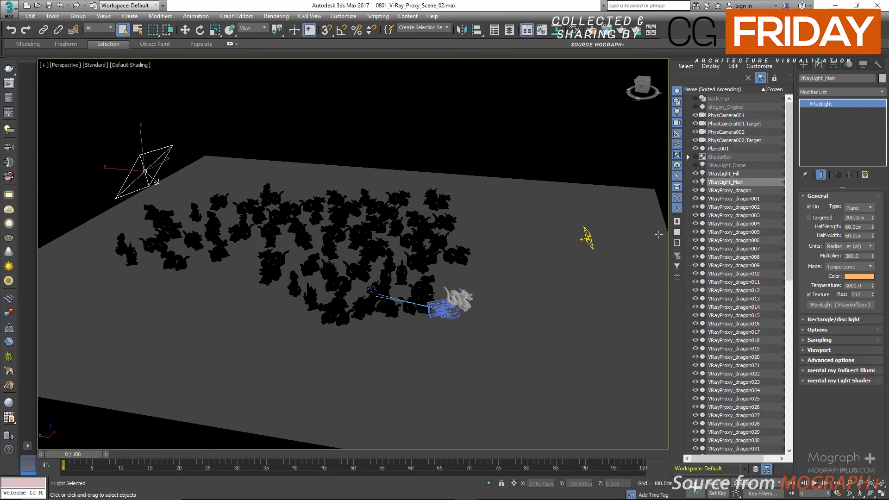
pyautogui.click(587, 239)
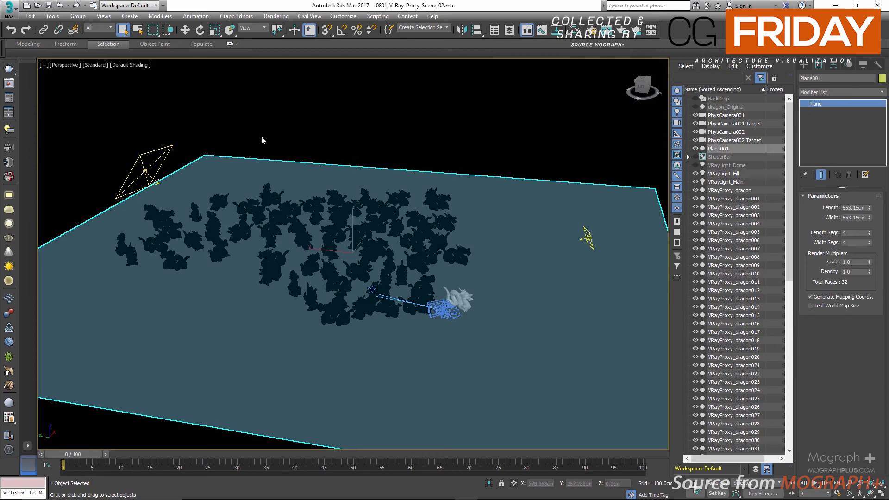
pyautogui.click(311, 107)
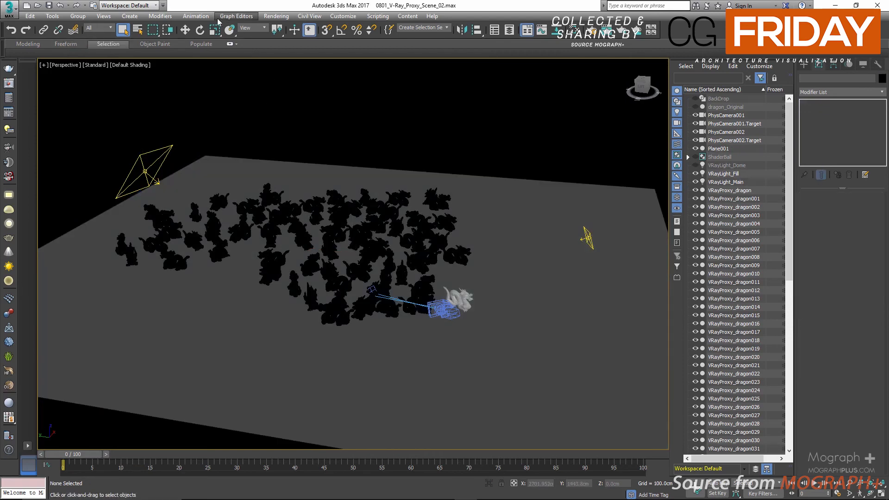
# Open the Environment and Effects settings, review the VRayEnvironmentFog atmosphere parameters and close the dialog.
pyautogui.click(274, 16)
pyautogui.click(322, 145)
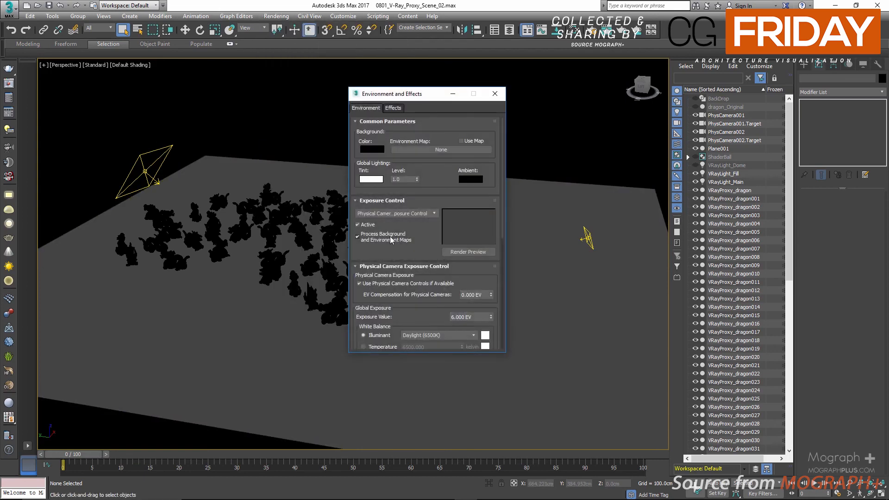
pyautogui.moveTo(411, 224); pyautogui.dragTo(420, 106)
pyautogui.scroll(-5, 432, 167)
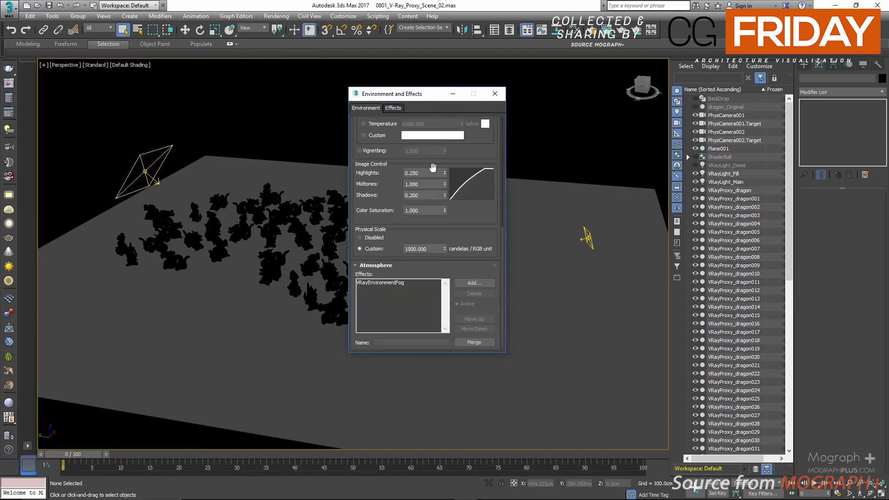
pyautogui.click(401, 283)
pyautogui.scroll(-5, 417, 248)
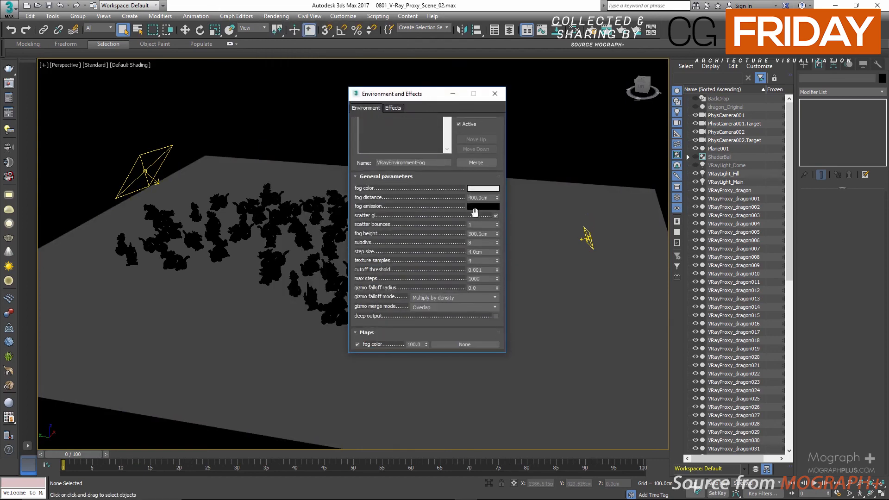
pyautogui.click(495, 93)
# Switch the Perspective view back to PhysCamera001.
pyautogui.press('c')
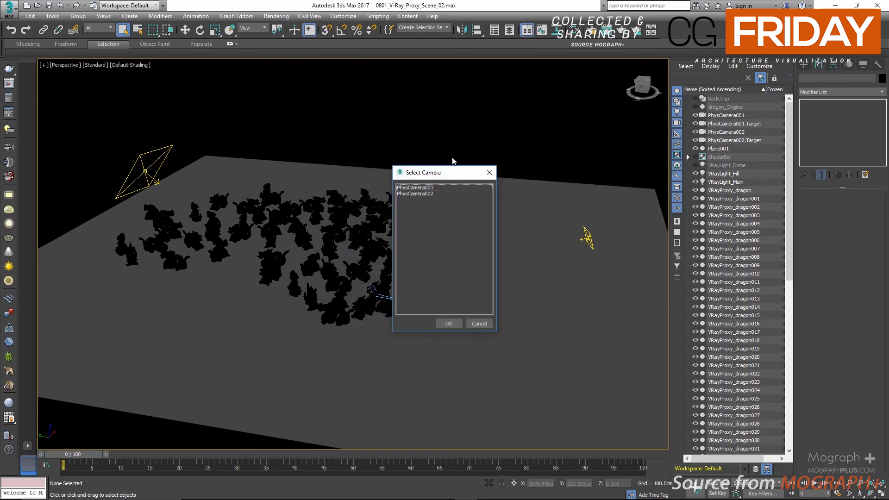
pyautogui.click(430, 188)
pyautogui.doubleClick(429, 189)
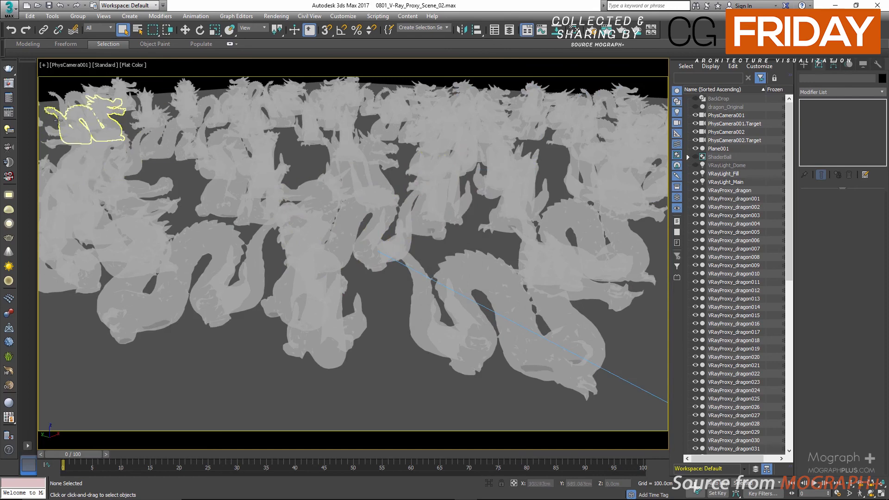
# Open the last rendered image of the dark dragon scene and view its VRayDenoiser channel maximized at 100%.
pyautogui.click(9, 97)
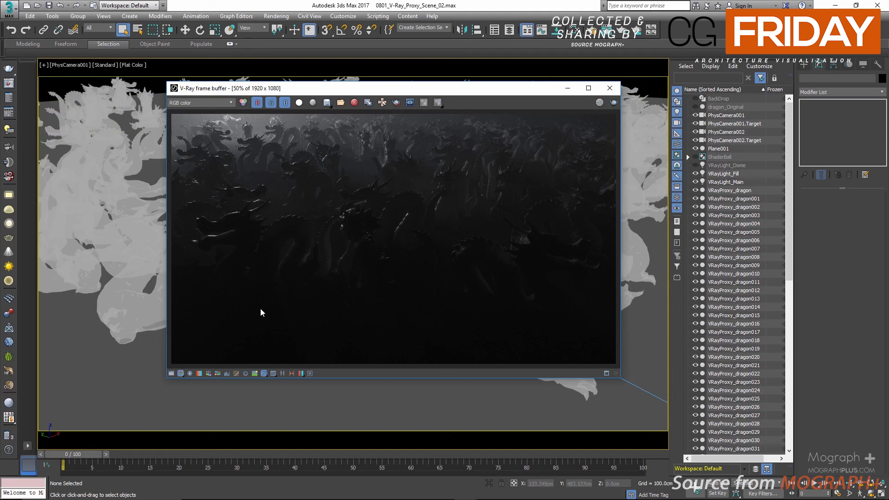
pyautogui.click(221, 103)
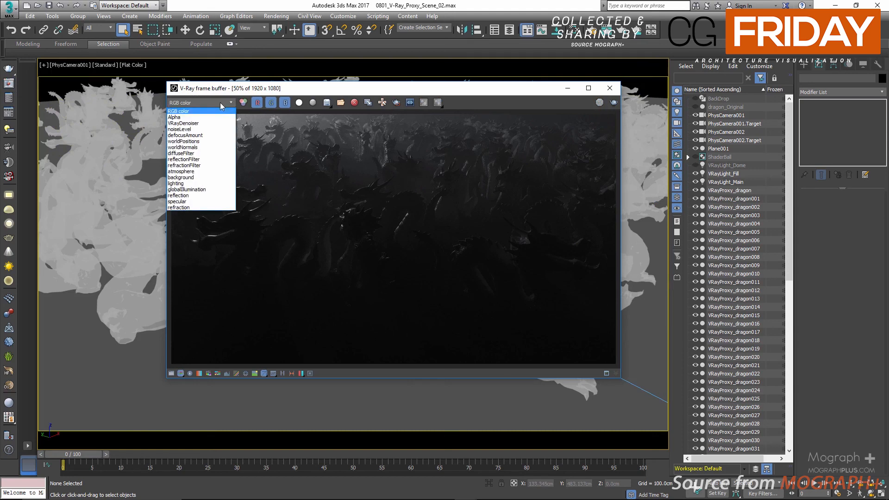
pyautogui.click(209, 123)
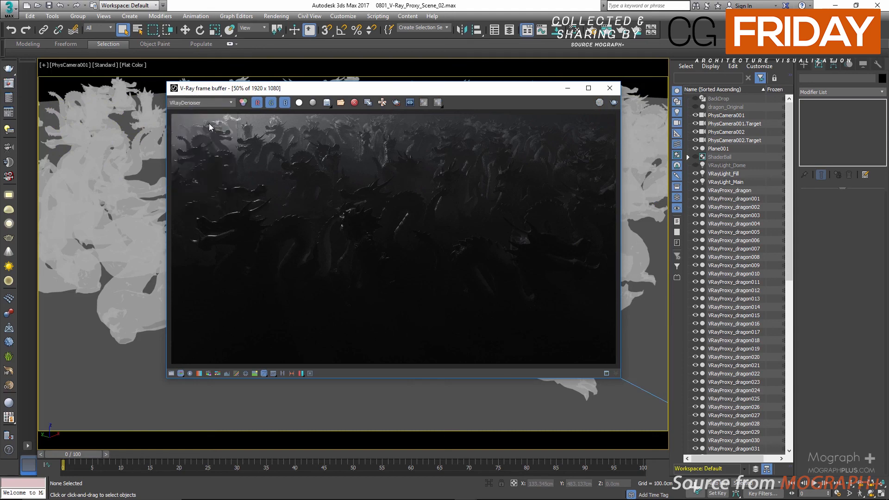
pyautogui.click(588, 88)
pyautogui.scroll(2, 356, 247)
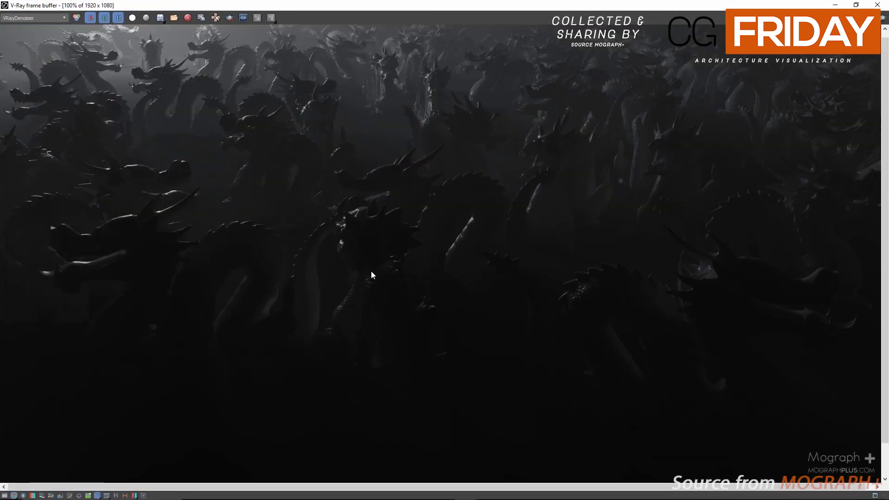
# Restore the frame buffer window, show its color corrections, and enable White Balance with a temperature of 10000.
pyautogui.moveTo(370, 273); pyautogui.dragTo(434, 314, button='middle')
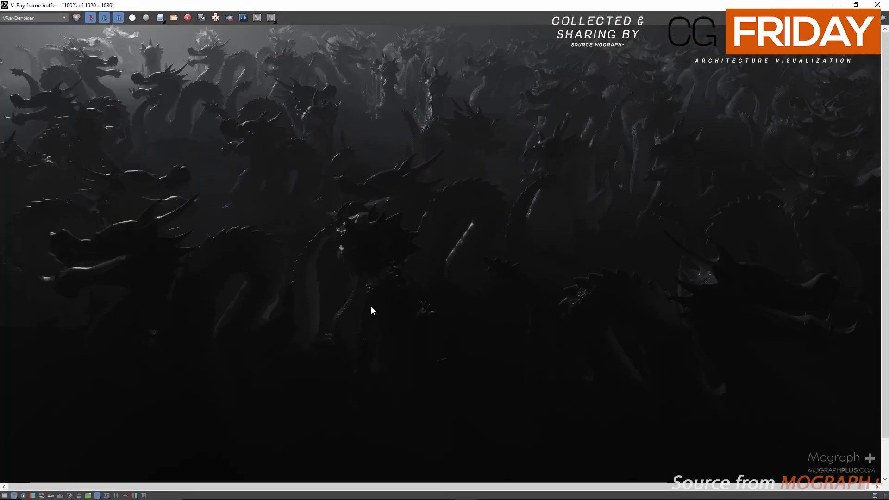
pyautogui.scroll(-2, 180, 371)
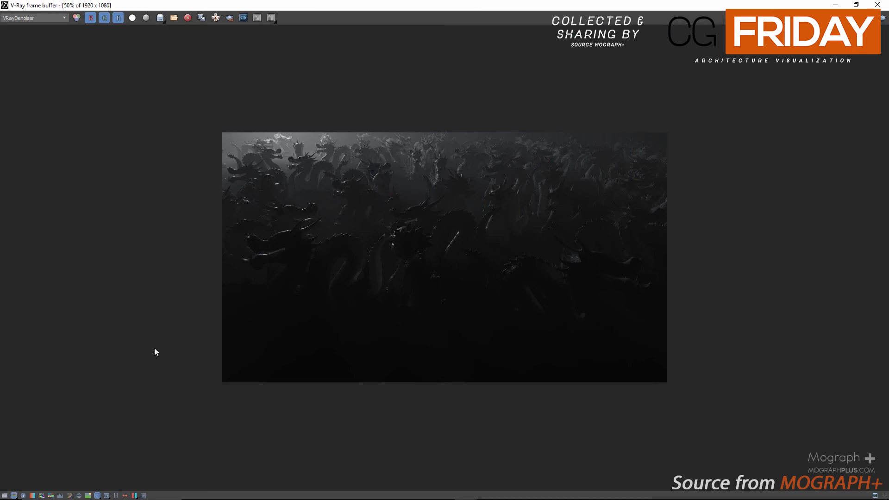
pyautogui.doubleClick(435, 4)
pyautogui.click(191, 328)
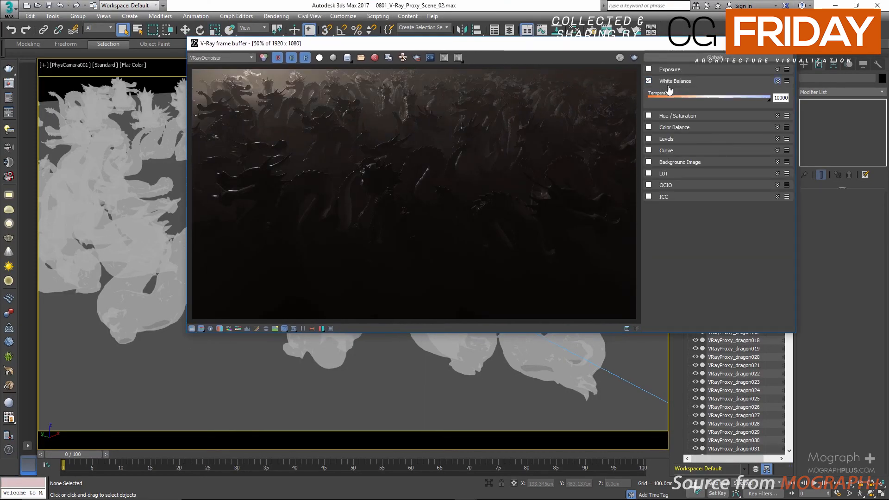
# Enable Color Balance, set the Yellow/Blue value for Shadows to 0.29, and hide the color corrections.
pyautogui.click(649, 128)
pyautogui.click(649, 128)
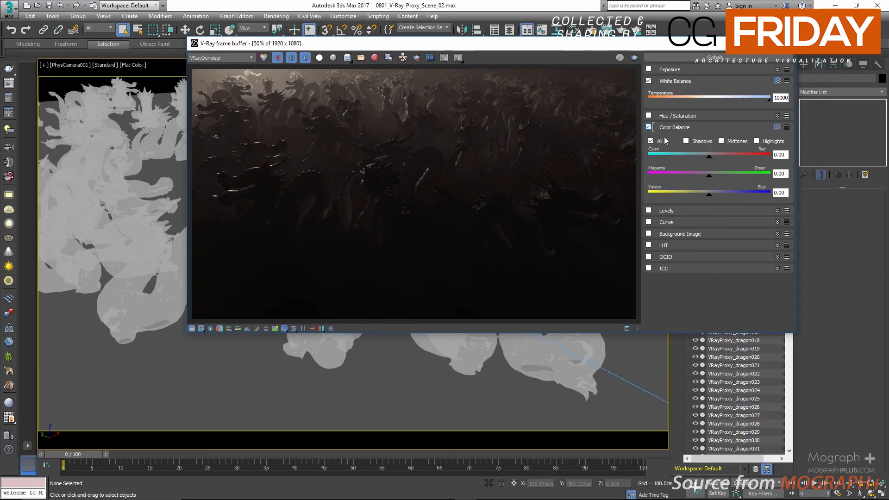
pyautogui.click(685, 141)
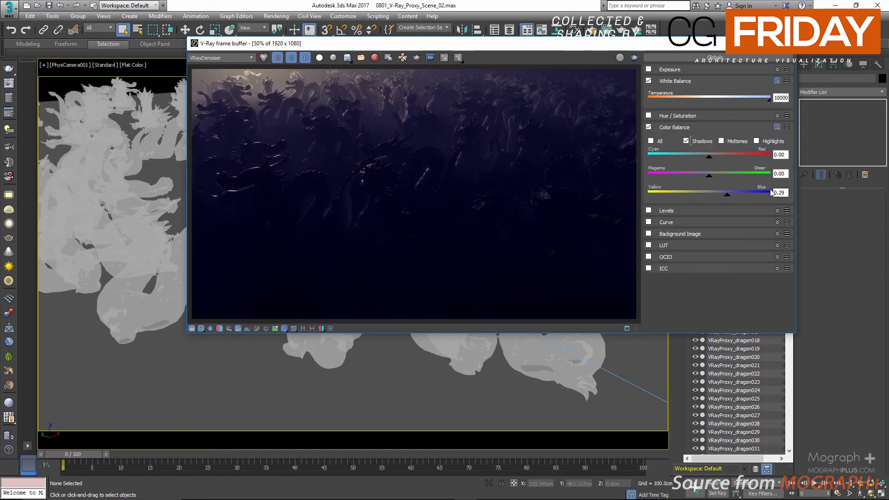
pyautogui.click(756, 141)
pyautogui.click(192, 328)
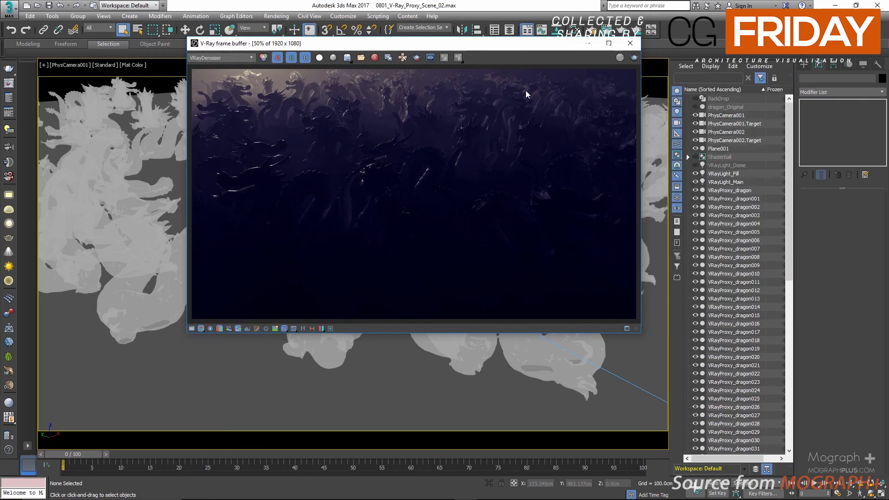
# Maximize the frame buffer and examine the color-corrected dragon render at 100% and 50%.
pyautogui.doubleClick(521, 44)
pyautogui.doubleClick(495, 209)
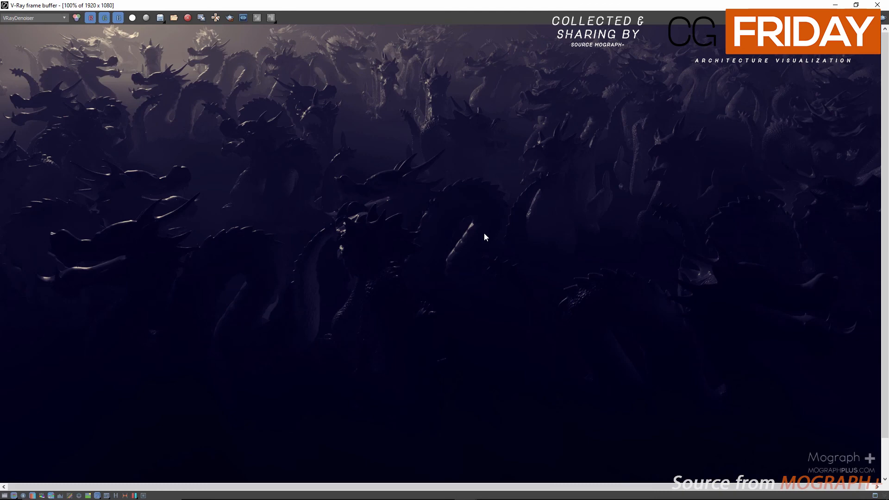
pyautogui.moveTo(473, 317); pyautogui.dragTo(470, 297, button='middle')
pyautogui.scroll(-2, 474, 296)
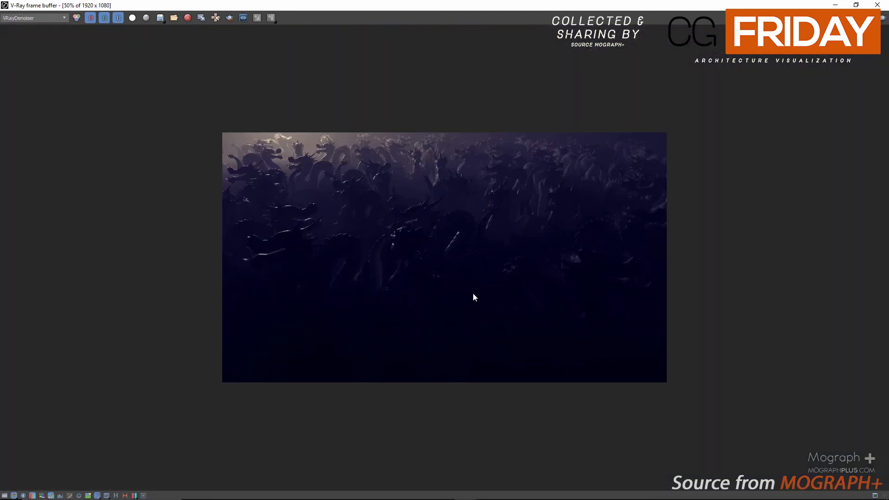
pyautogui.scroll(2, 472, 290)
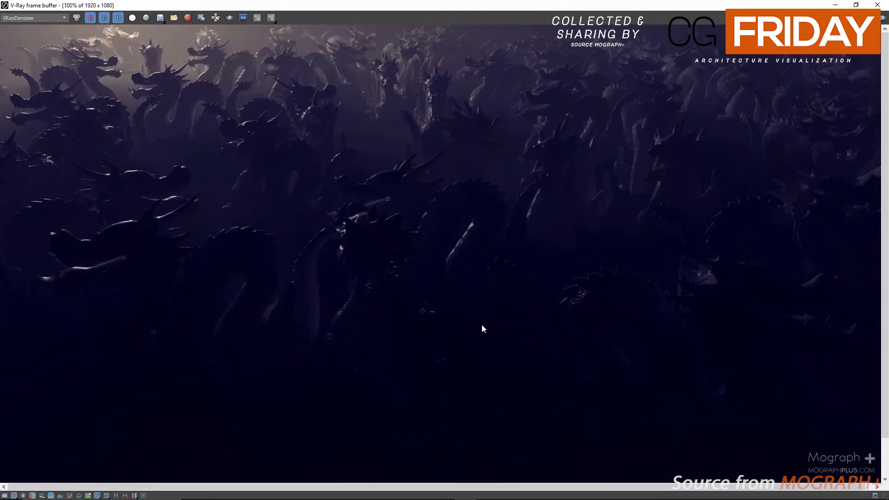